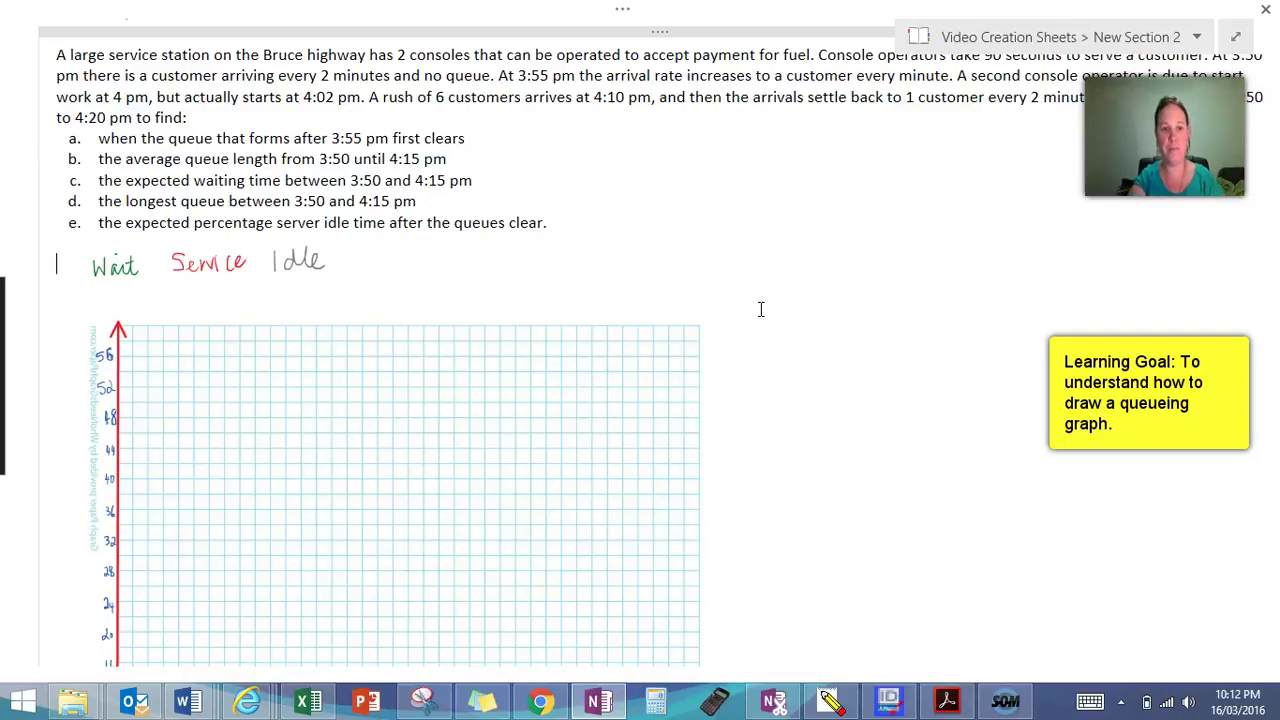
- Pick the grey pen and draw a short first-arrival dash just above time 2
scroll(718, 261, "up", 2)
scroll(718, 261, "down", 2)
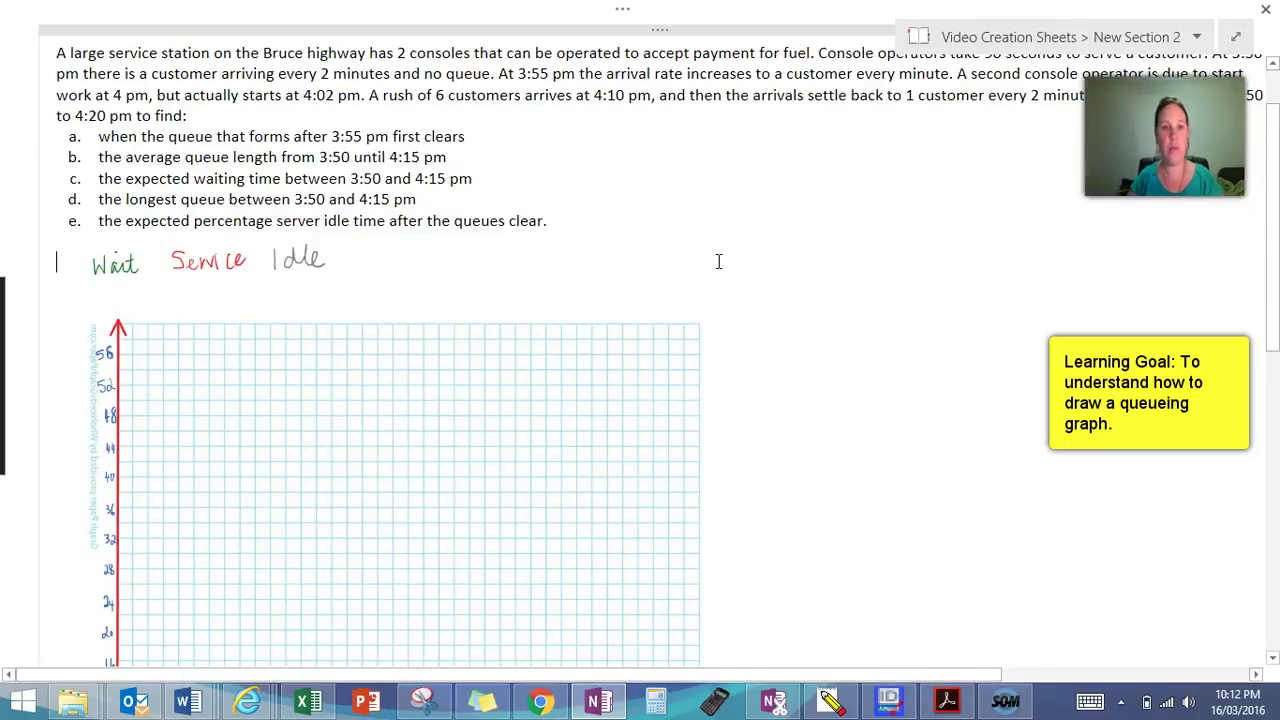
scroll(718, 261, "up", 2)
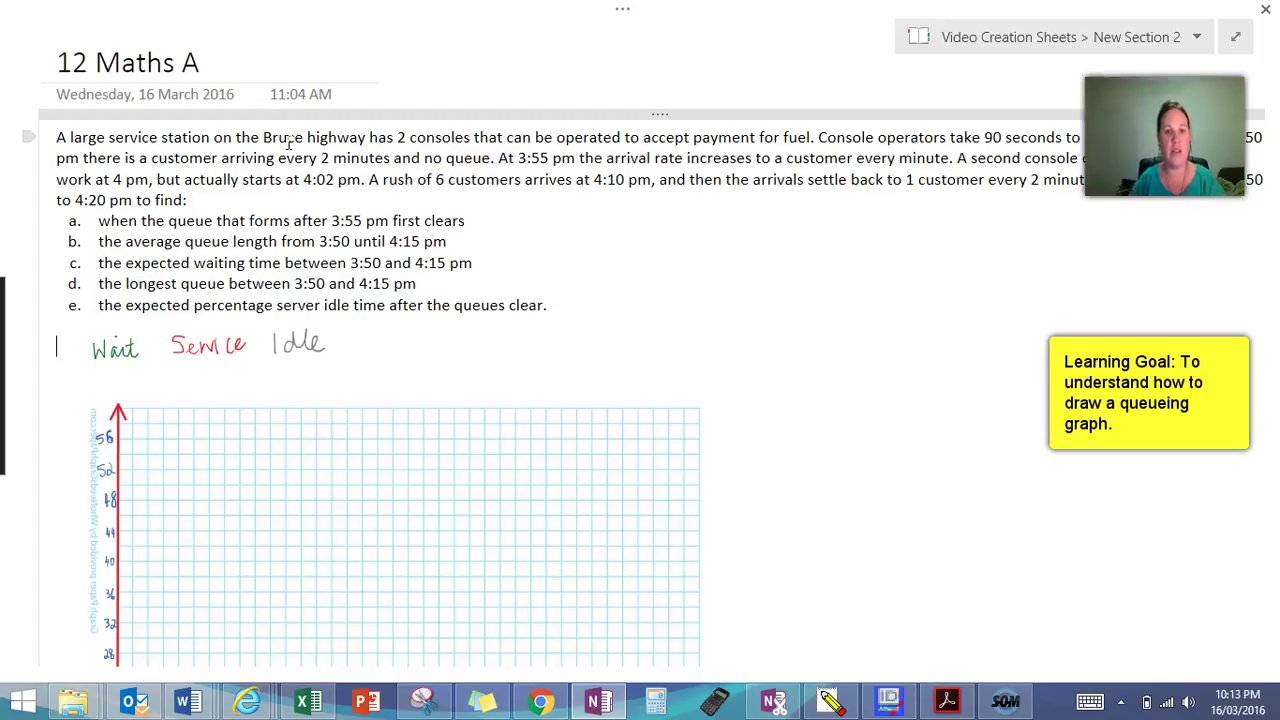
scroll(703, 274, "down", 5)
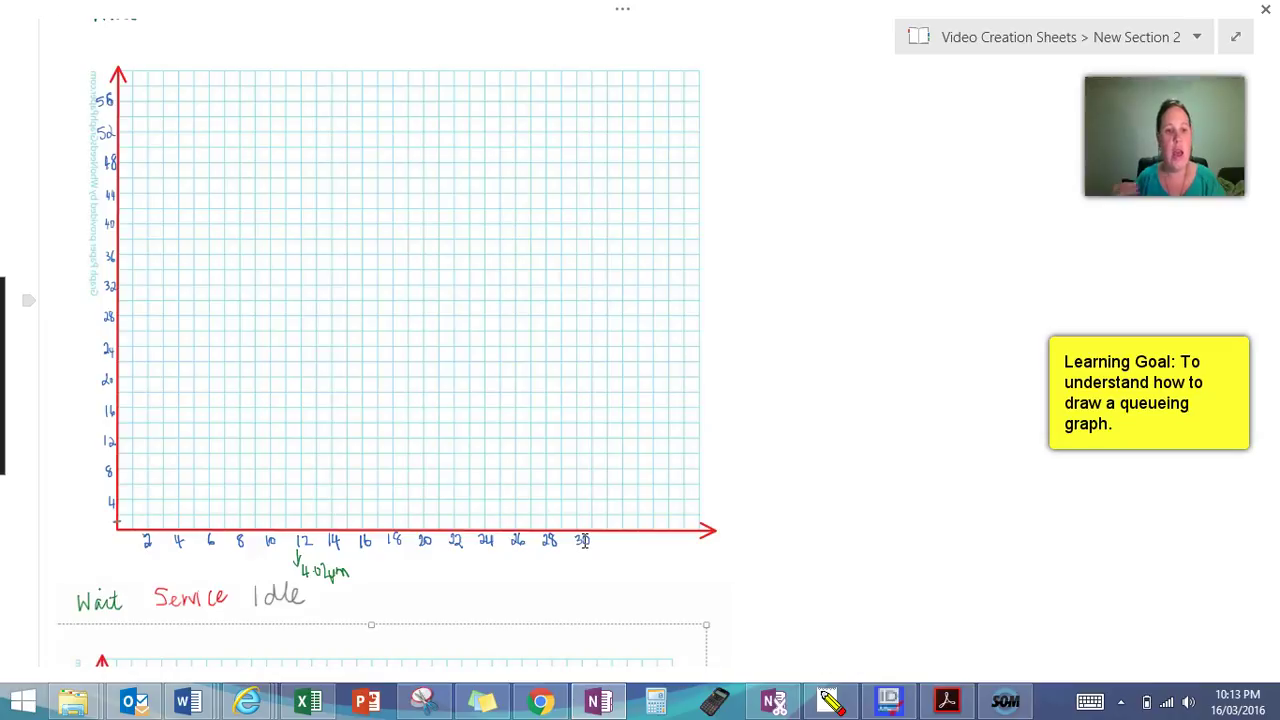
scroll(583, 540, "up", 3)
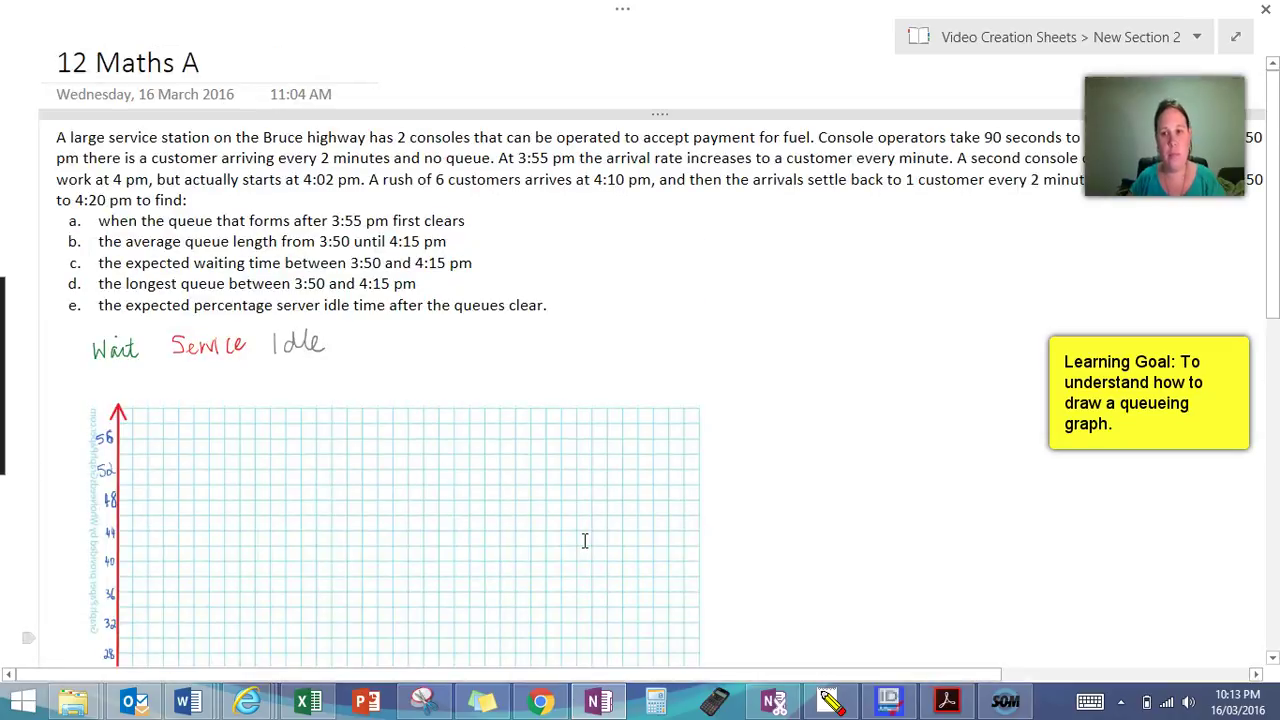
scroll(900, 454, "down", 8)
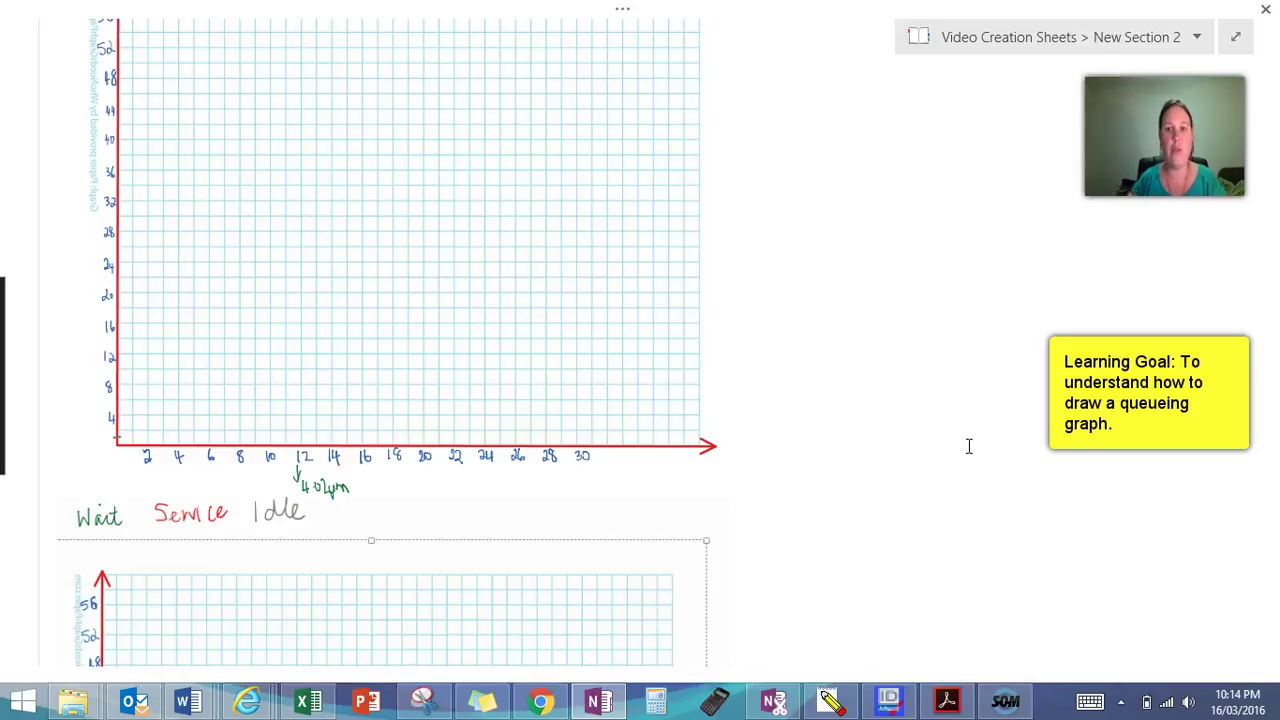
scroll(969, 446, "up", 5)
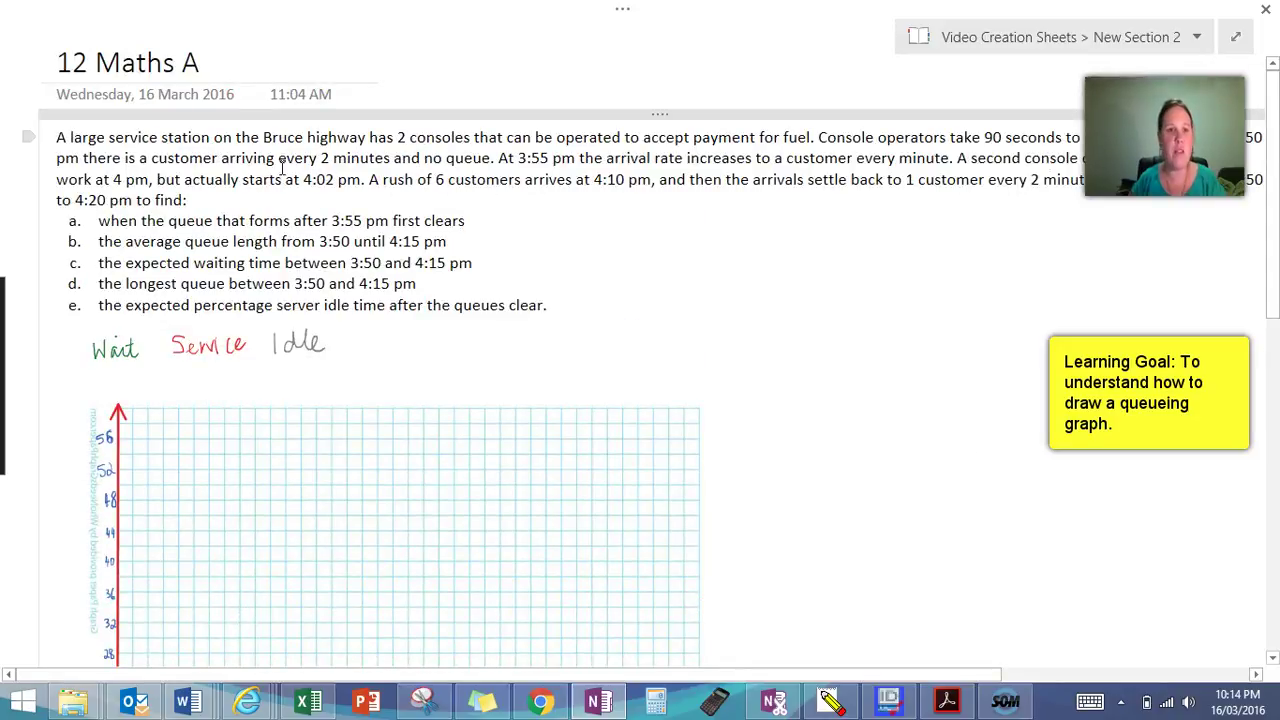
scroll(830, 336, "down", 5)
scroll(830, 336, "down", 1)
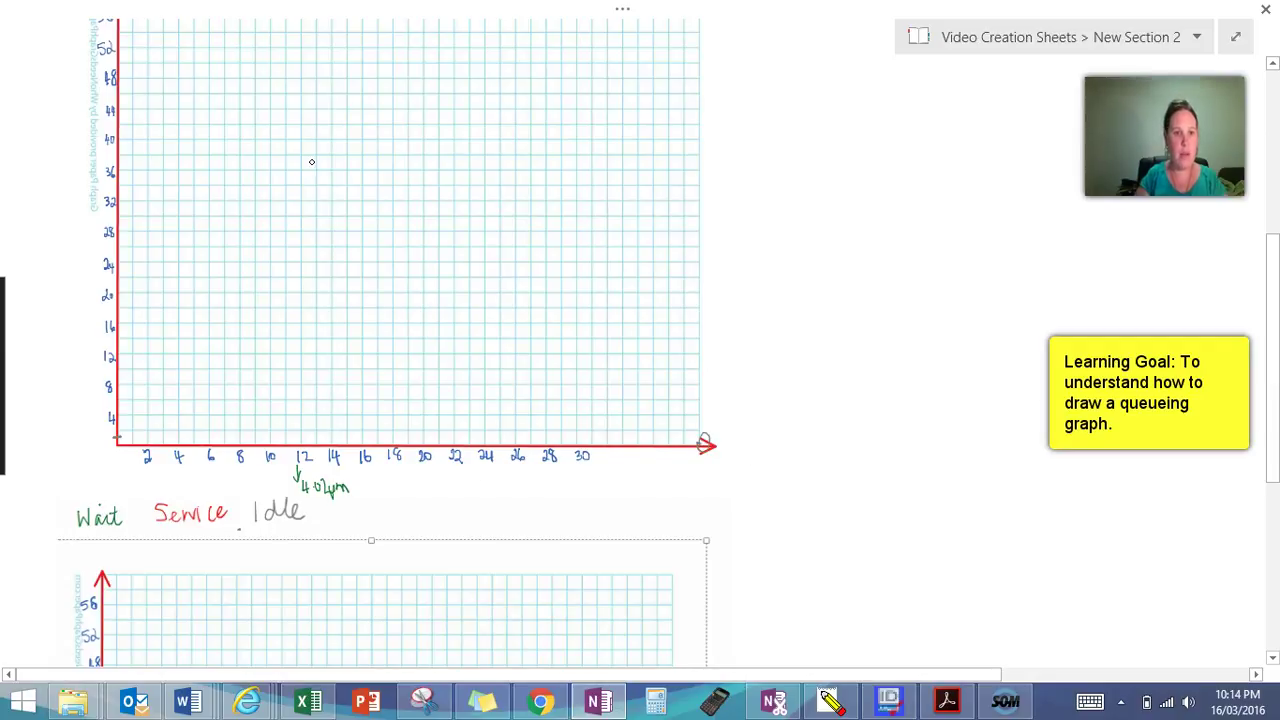
left_click(448, 12)
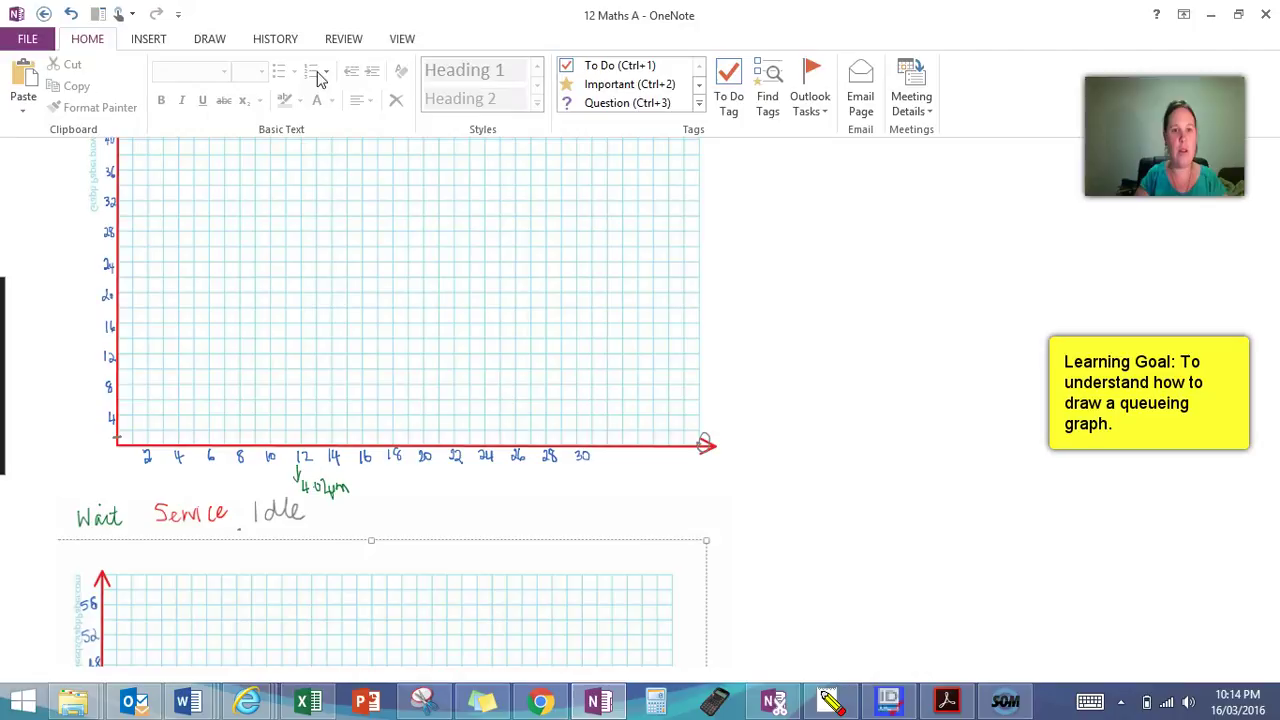
left_click(214, 42)
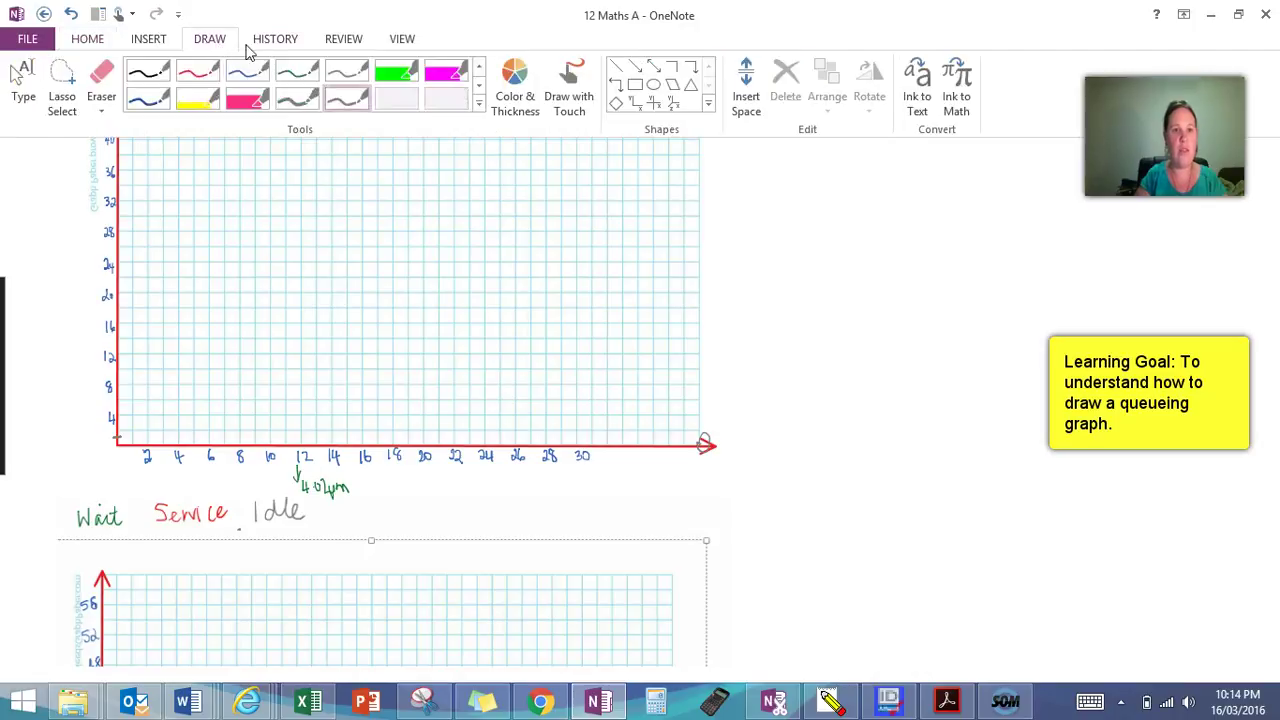
left_click(297, 102)
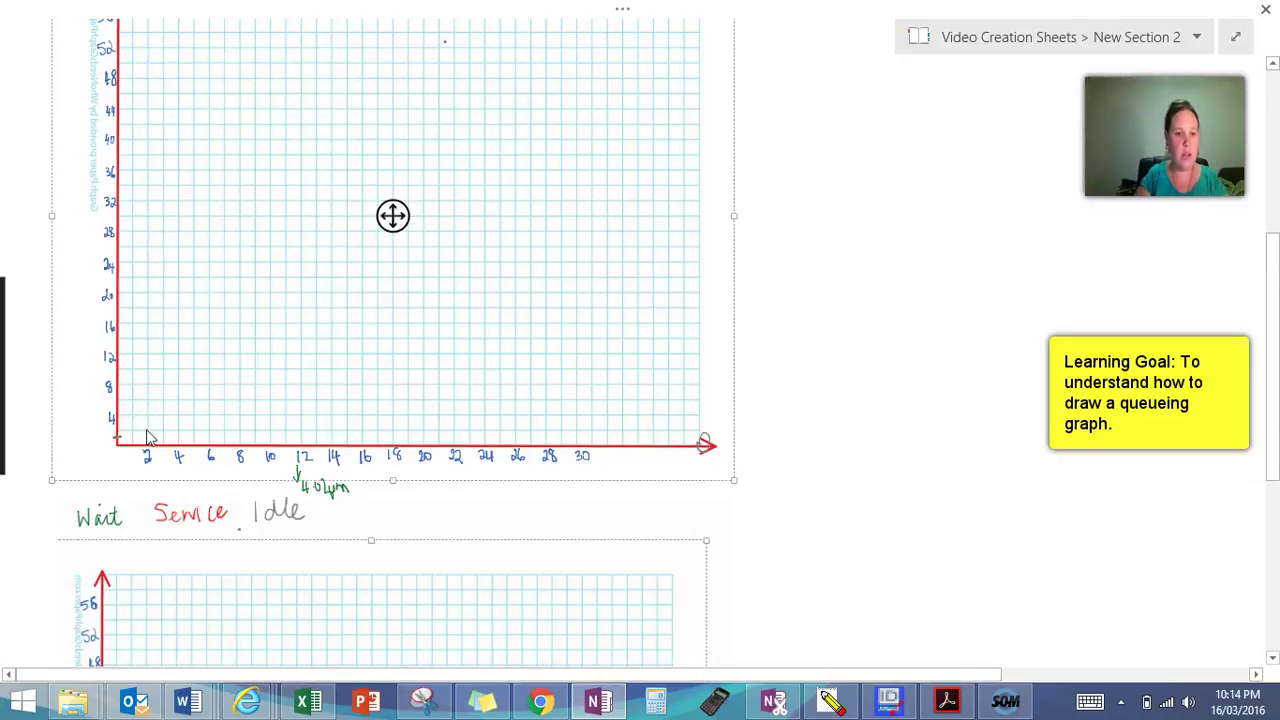
left_click(147, 452)
left_click(394, 214)
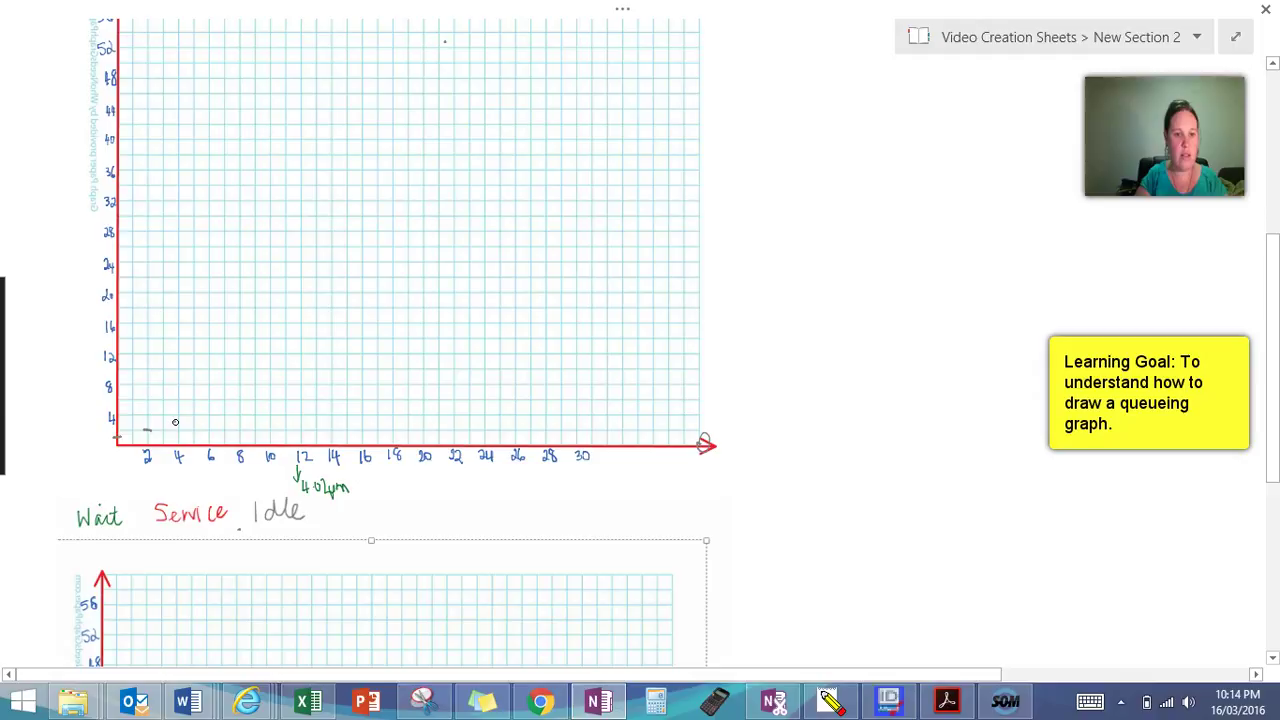
- Dismiss the graph picture's pop-up menus and deselect the picture to resume drawing
right_click(185, 430)
left_click(394, 214)
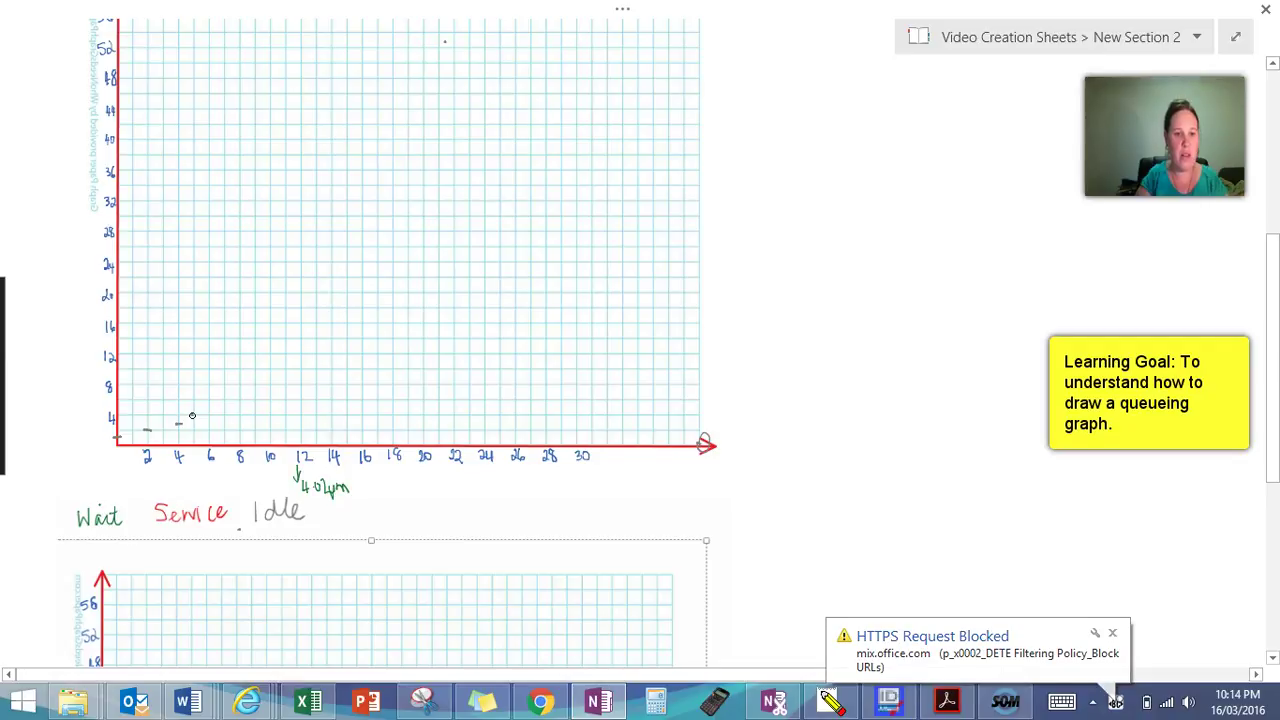
right_click(192, 415)
left_click(394, 214)
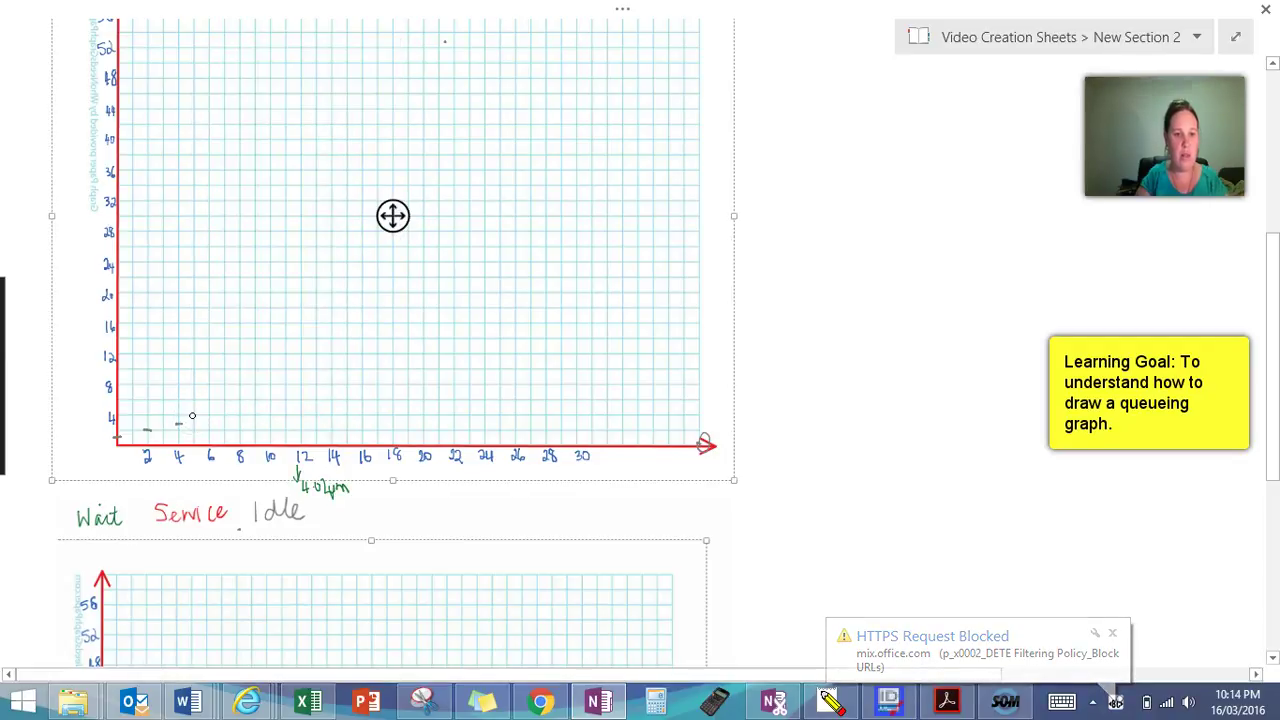
key("Escape")
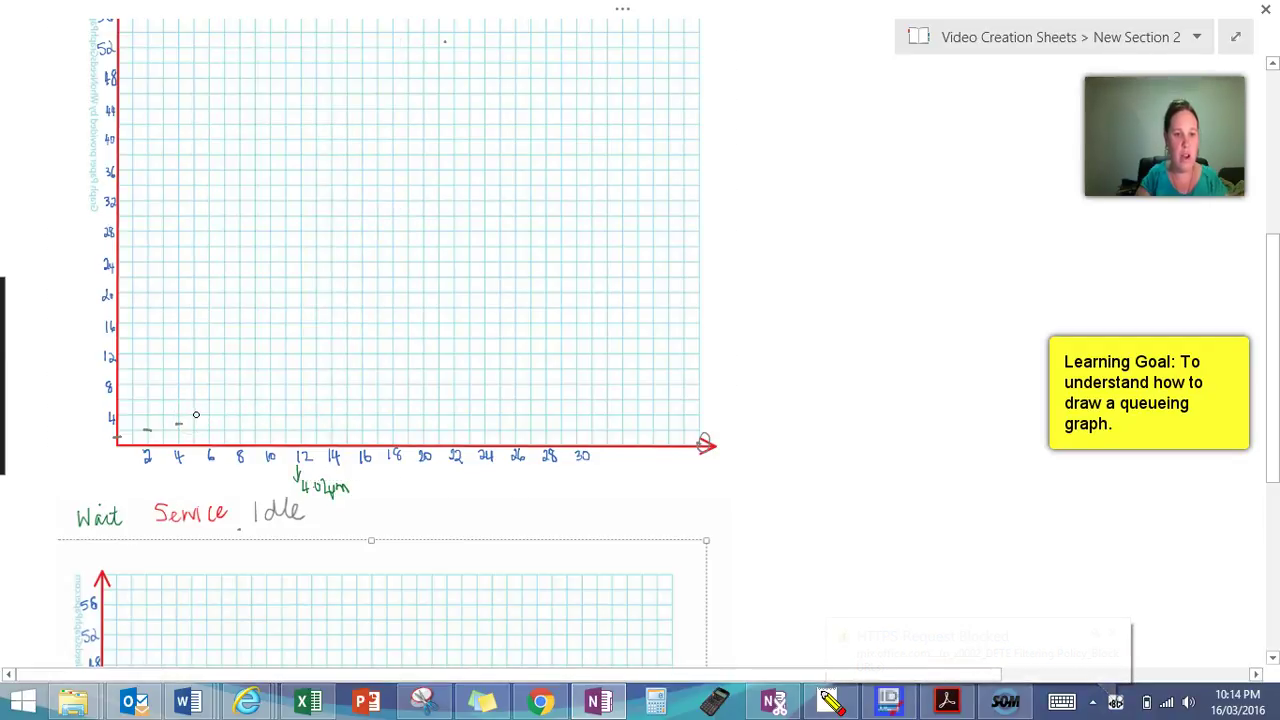
right_click(193, 415)
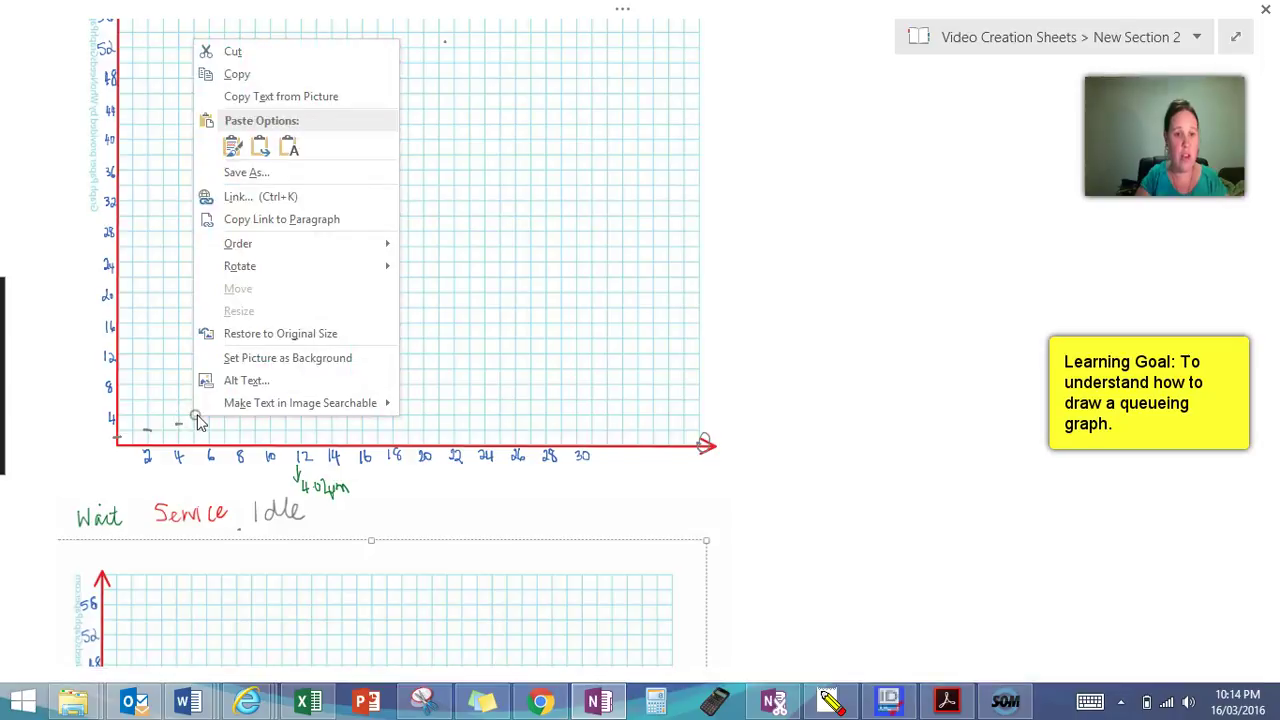
left_click(393, 215)
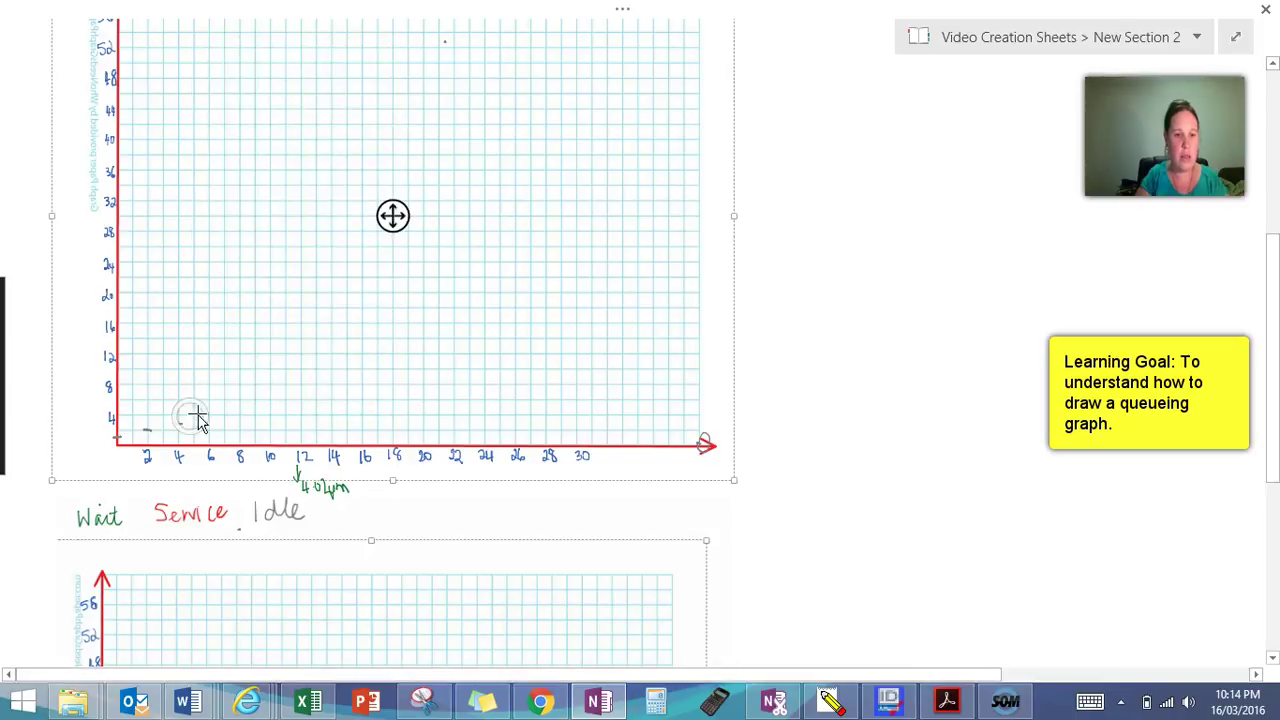
left_click(180, 423)
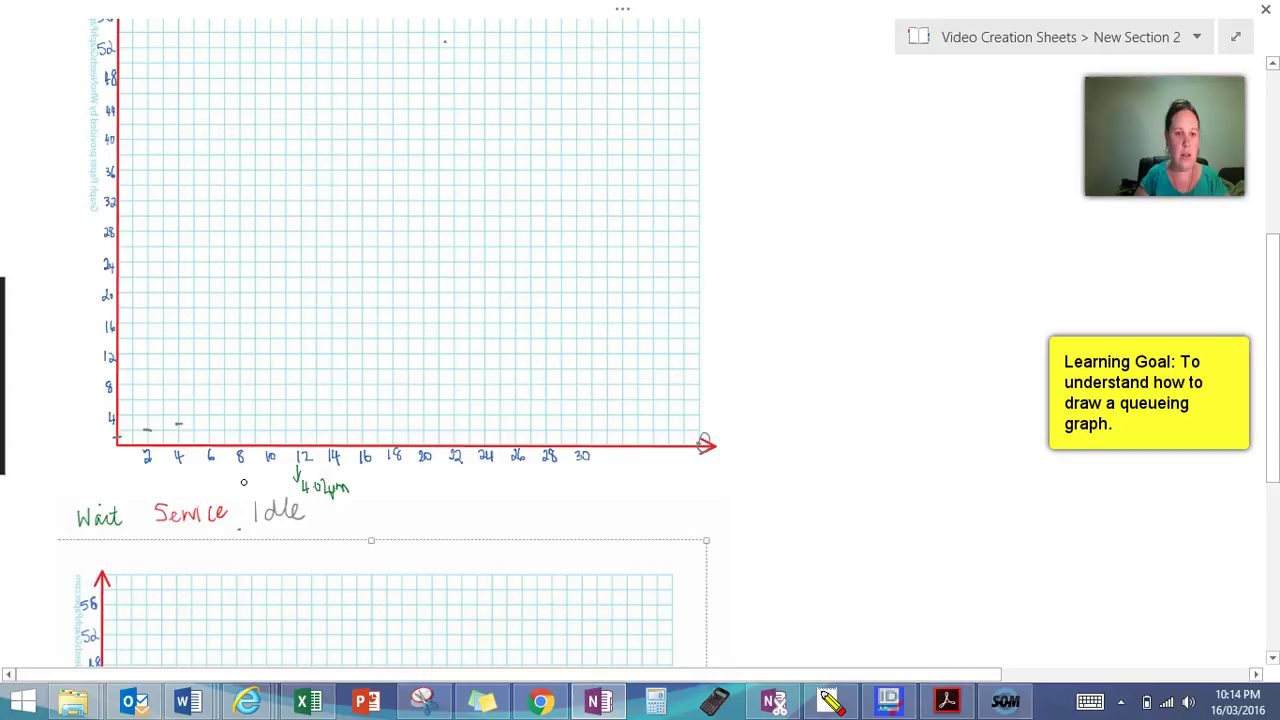
- Draw rising grey arrival dashes near times 5, 6, 7 and 8
left_click_drag(190, 416, 200, 415)
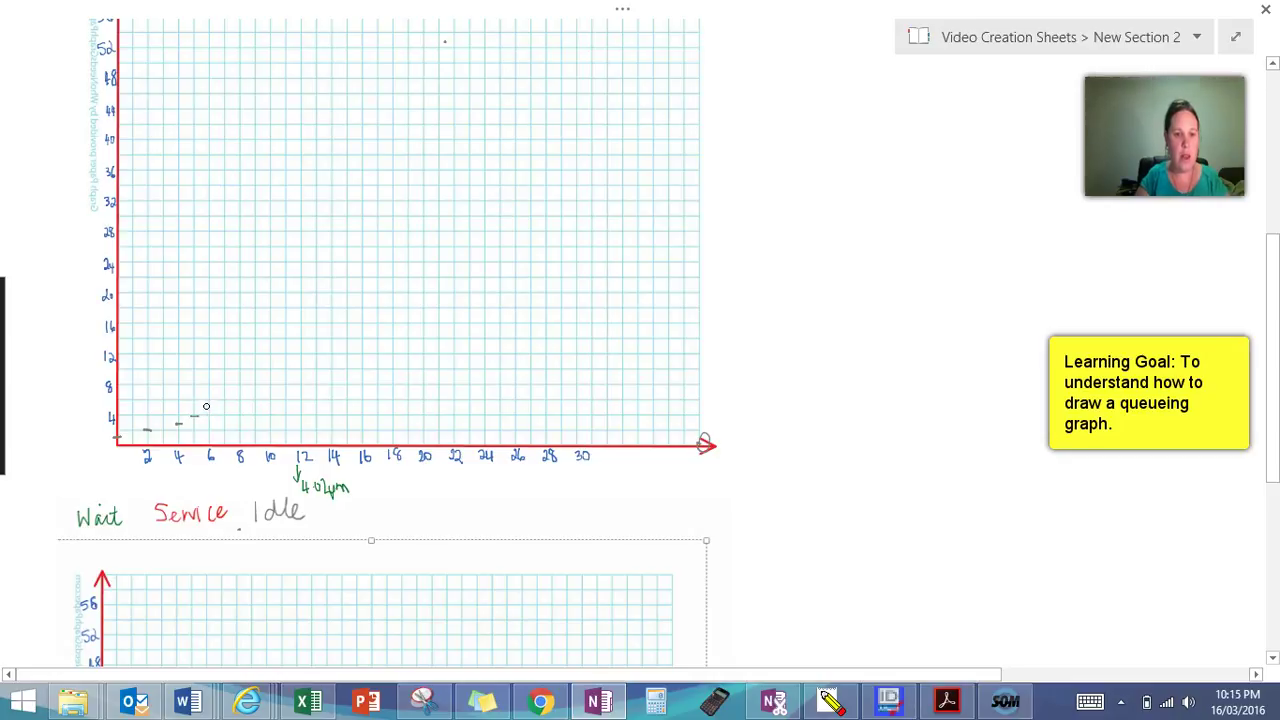
left_click_drag(207, 406, 230, 398)
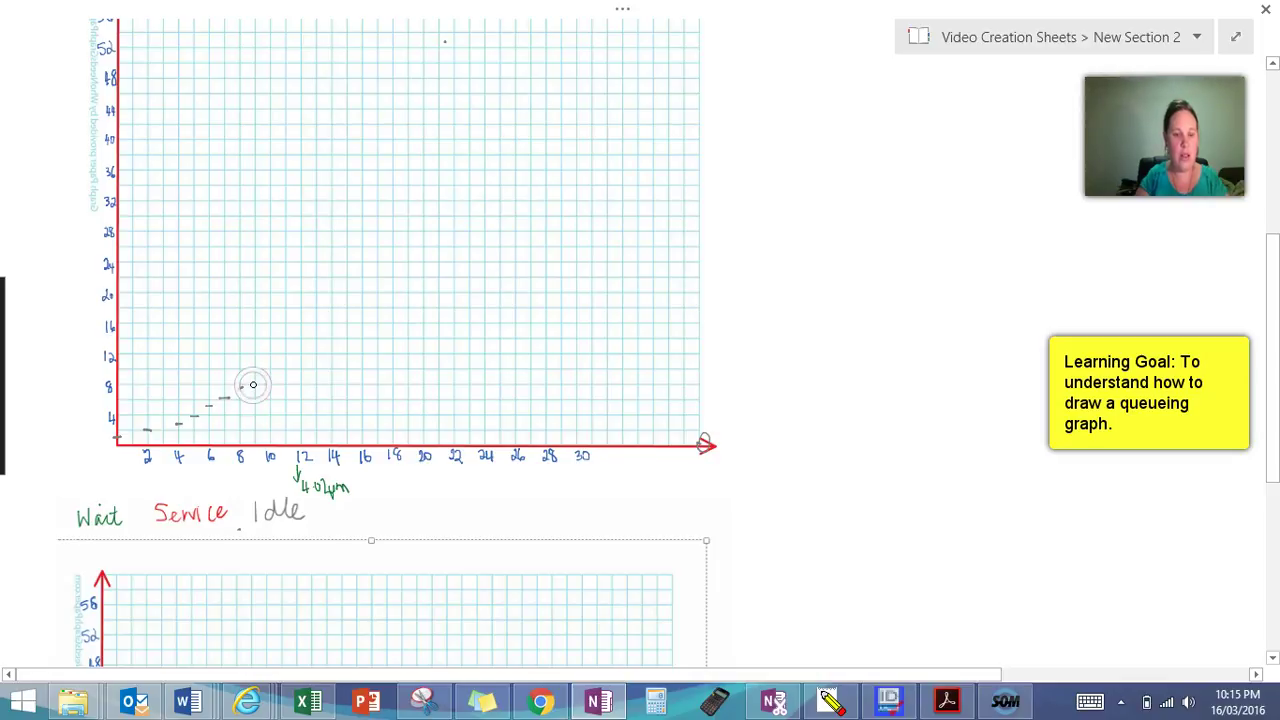
right_click(253, 386)
key("Escape")
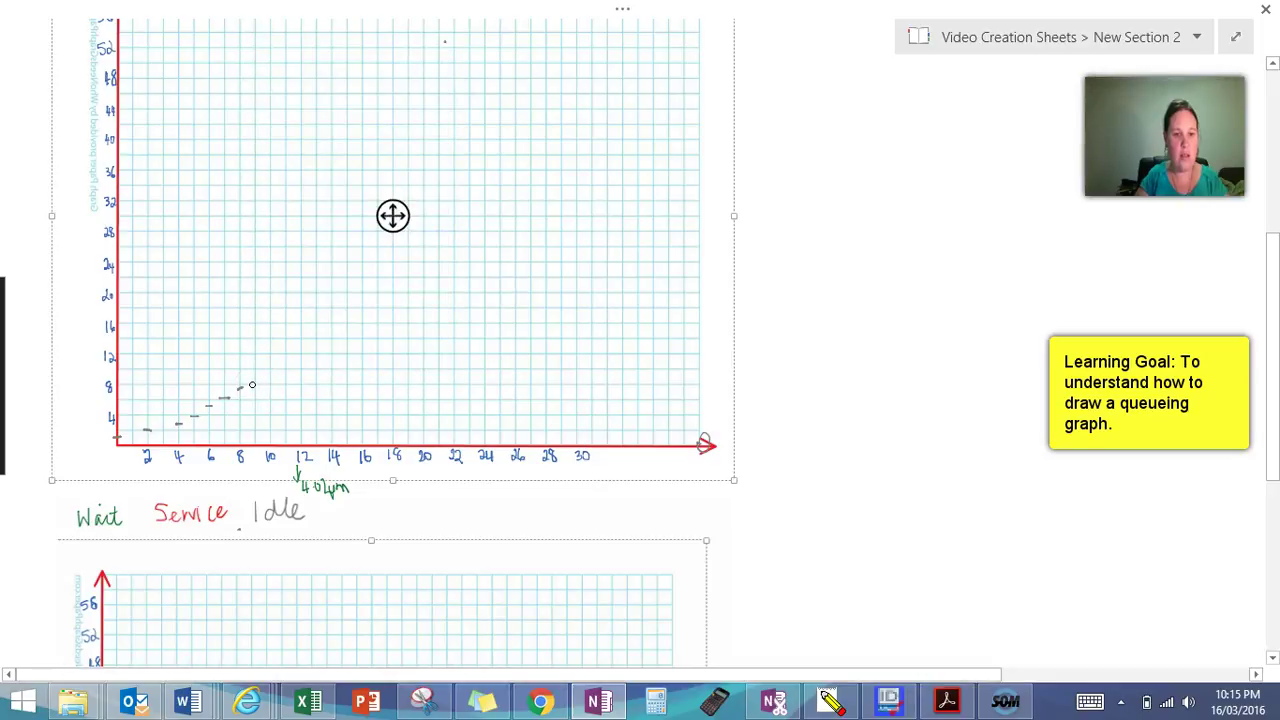
left_click_drag(250, 385, 261, 384)
- Draw grey arrival dashes climbing from about minute 10 up to minute 20
scroll(517, 400, "up", 5)
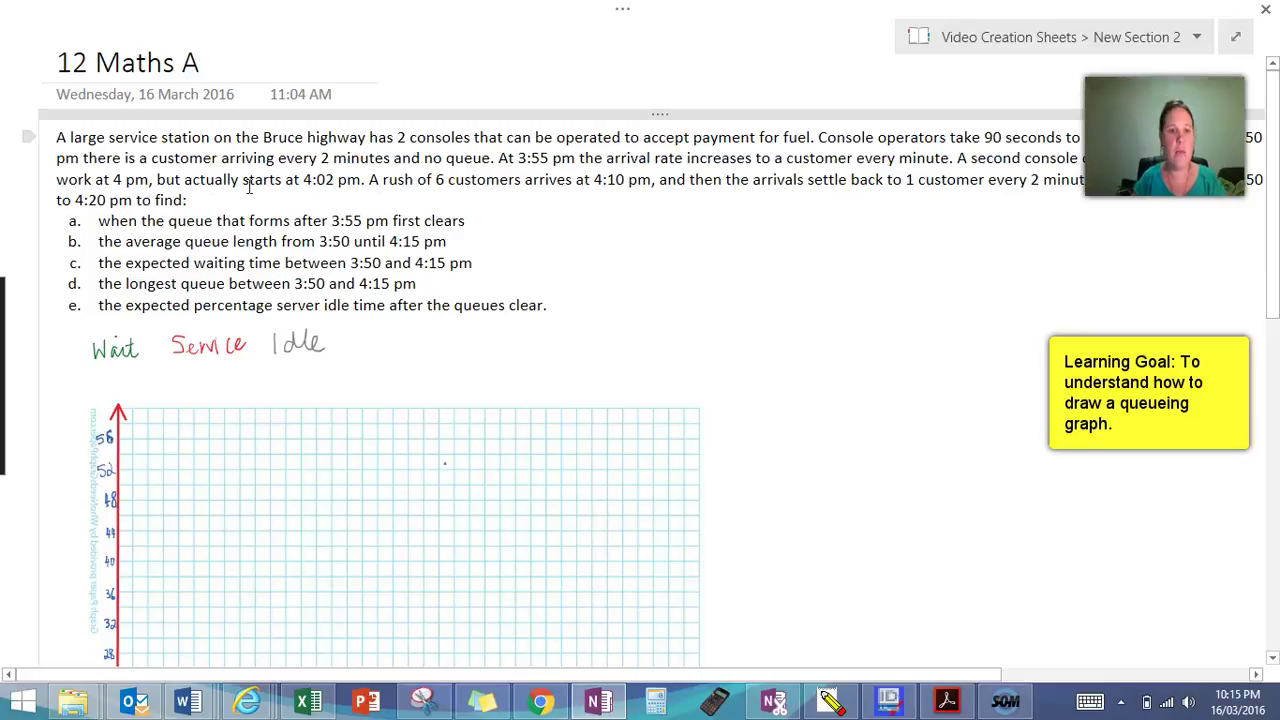
scroll(820, 300, "down", 4)
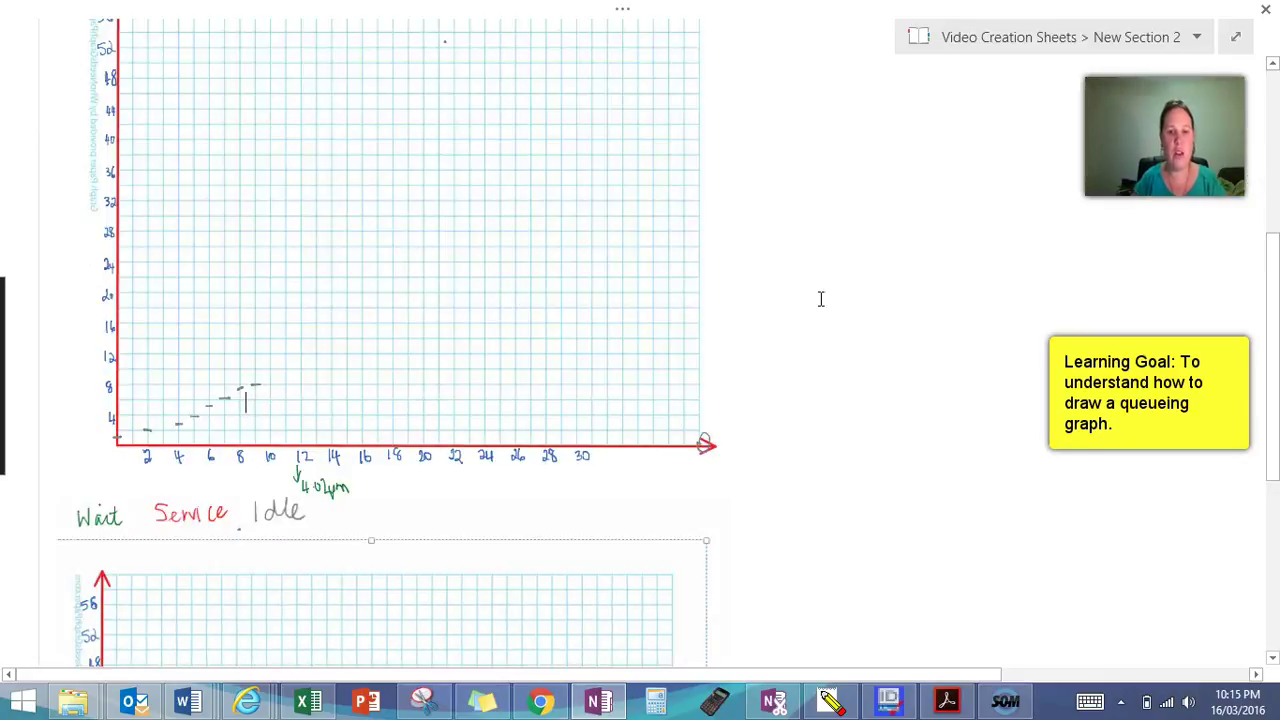
scroll(781, 306, "up", 1)
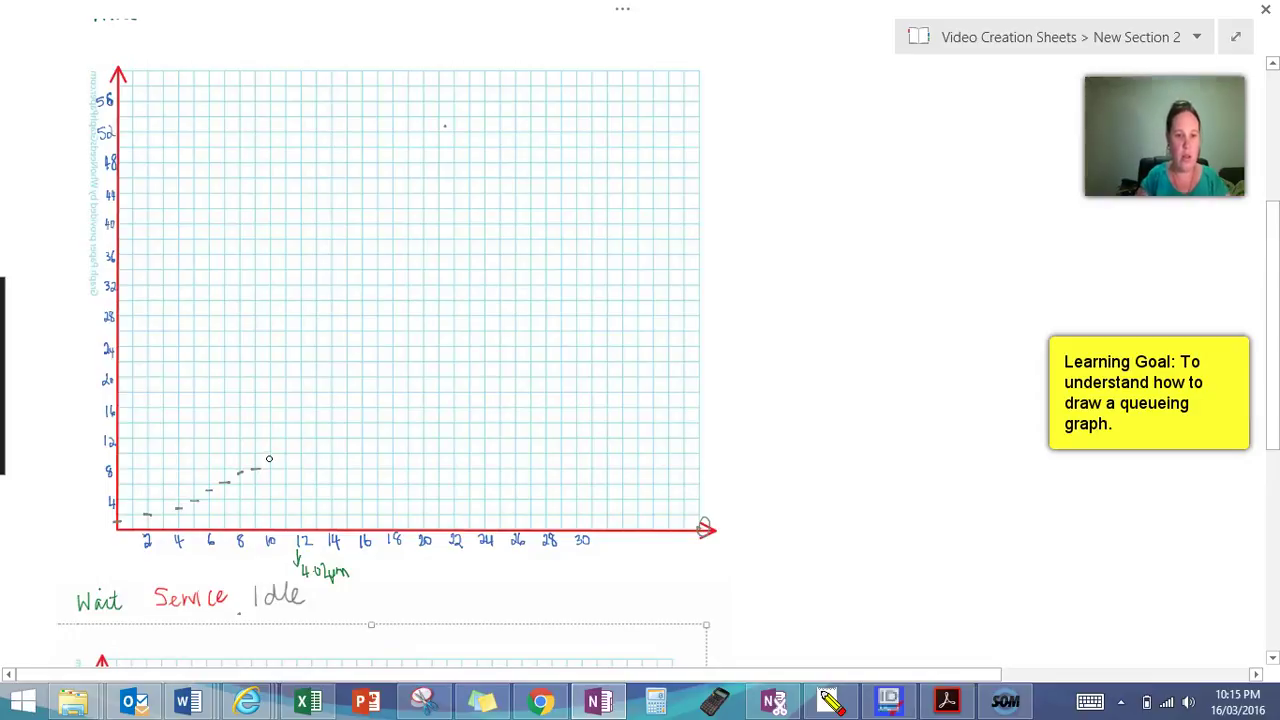
left_click_drag(266, 460, 306, 444)
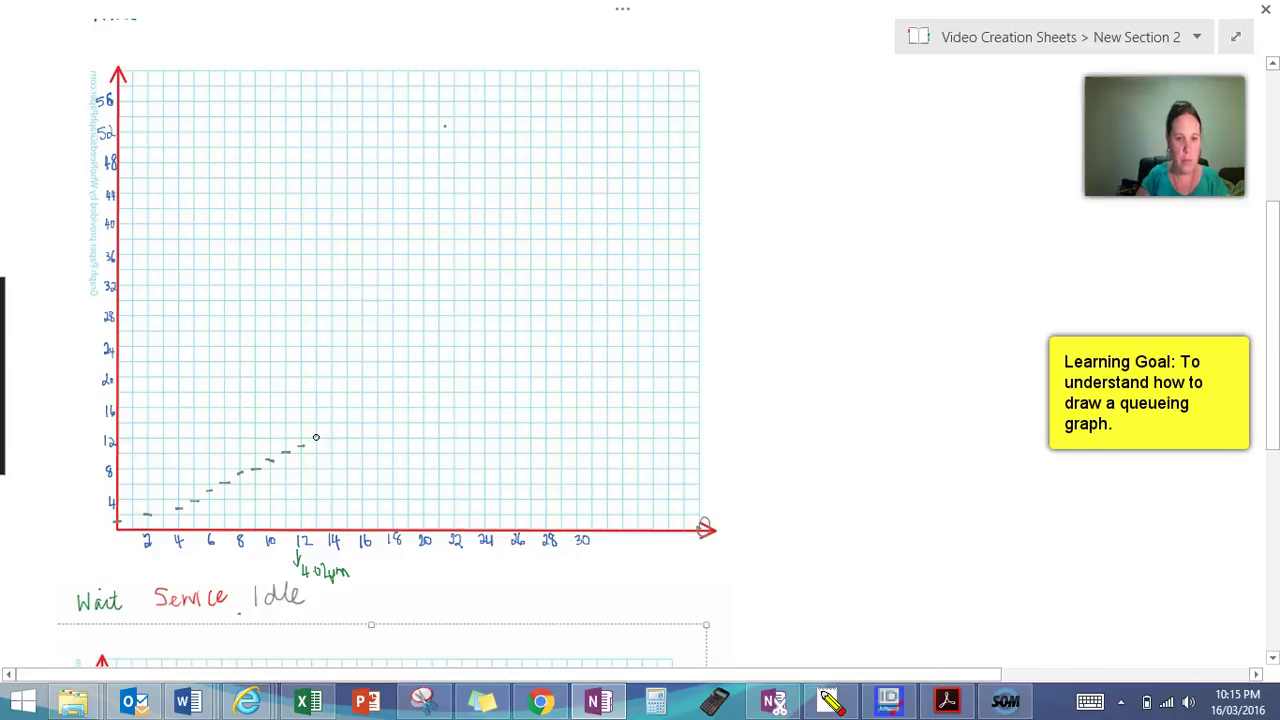
left_click_drag(329, 431, 396, 398)
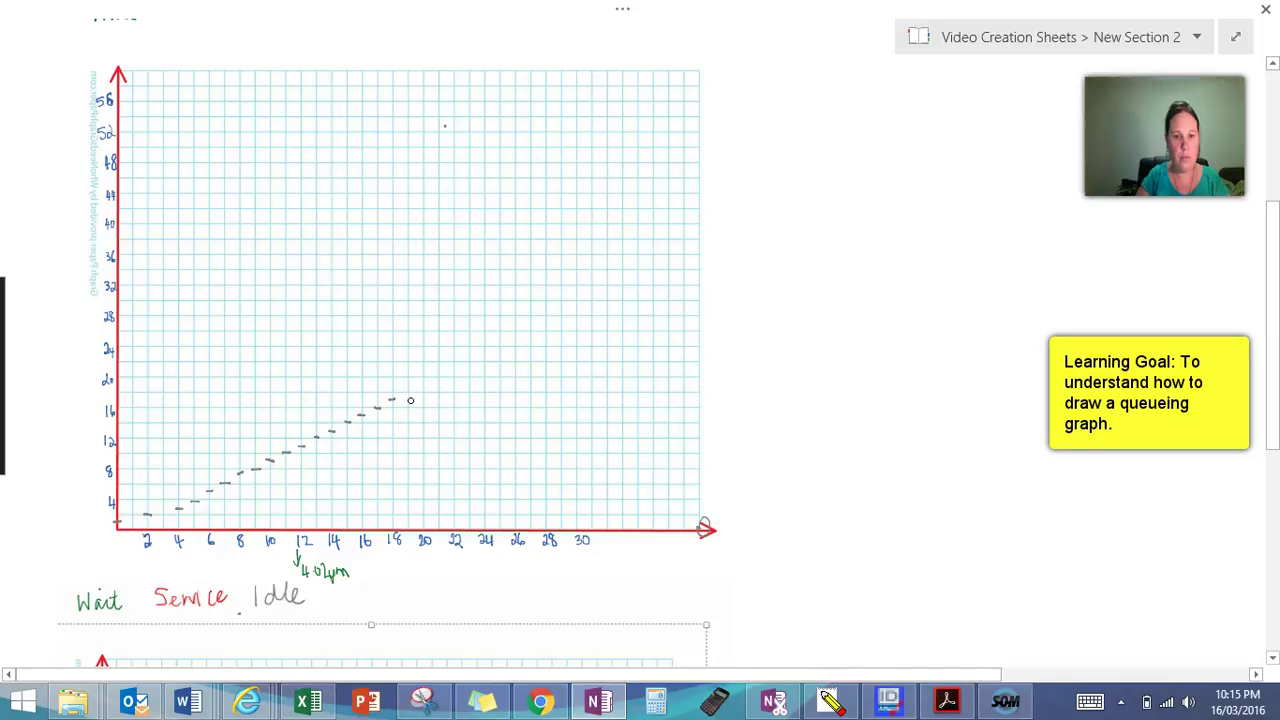
left_click_drag(409, 391, 417, 391)
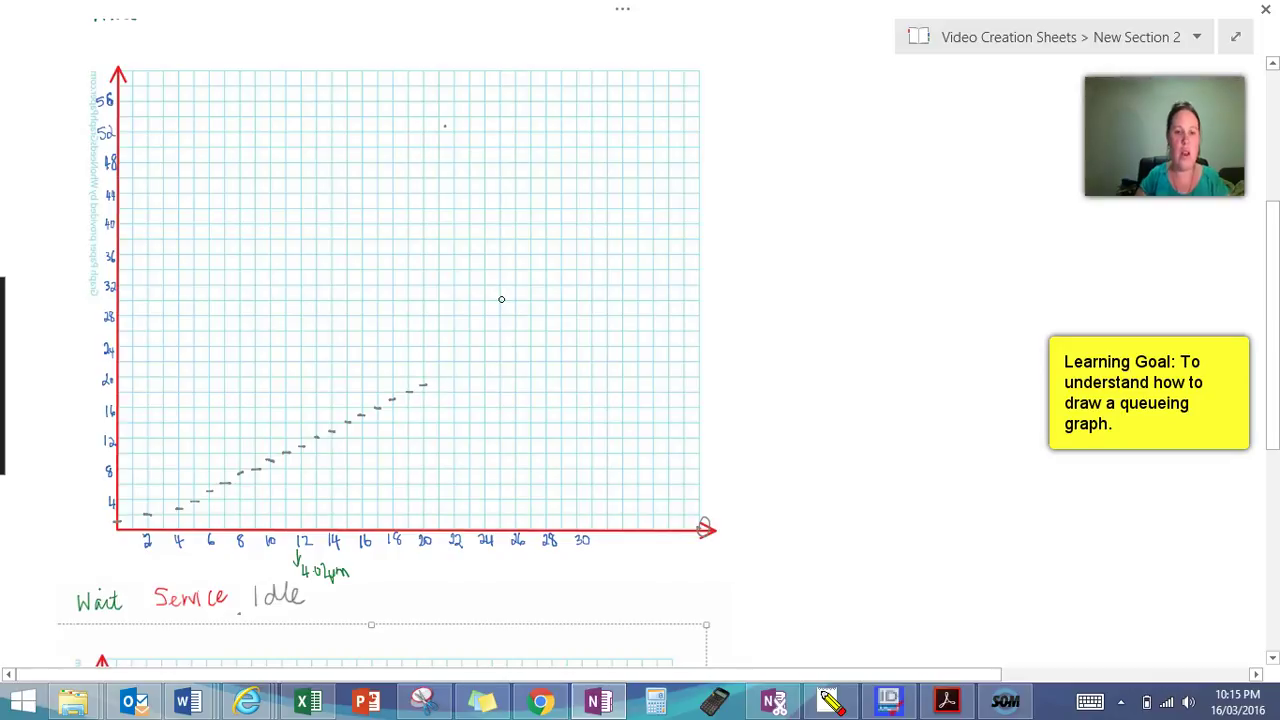
- Dismiss the grid picture's menu and add grey arrival dashes above 22 and 24 minutes
scroll(630, 175, "up", 5)
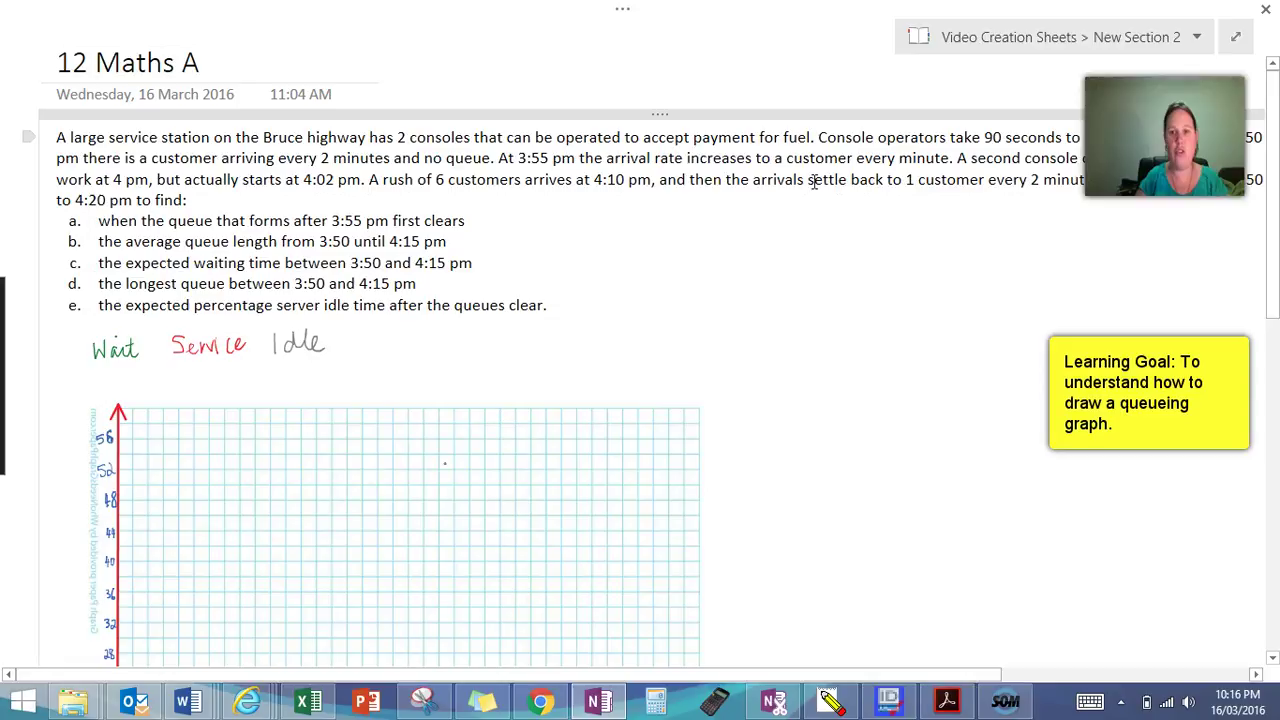
scroll(878, 172, "down", 5)
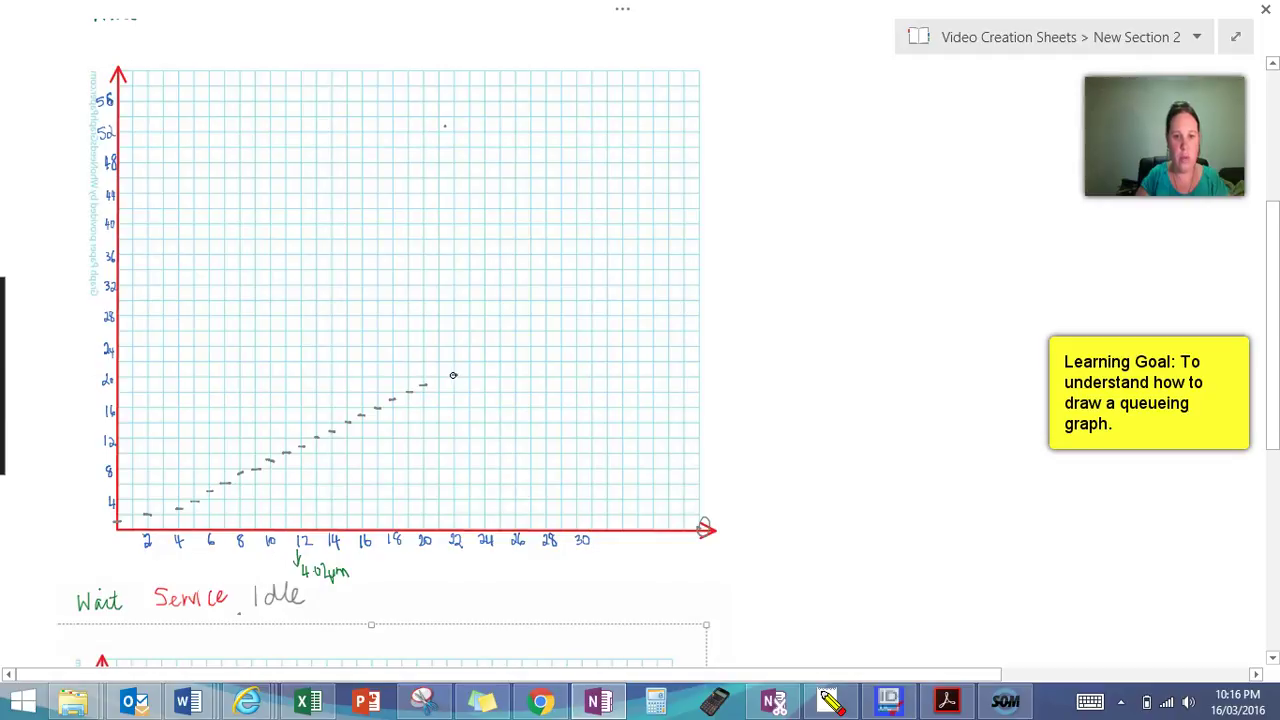
right_click(453, 375)
key("Escape")
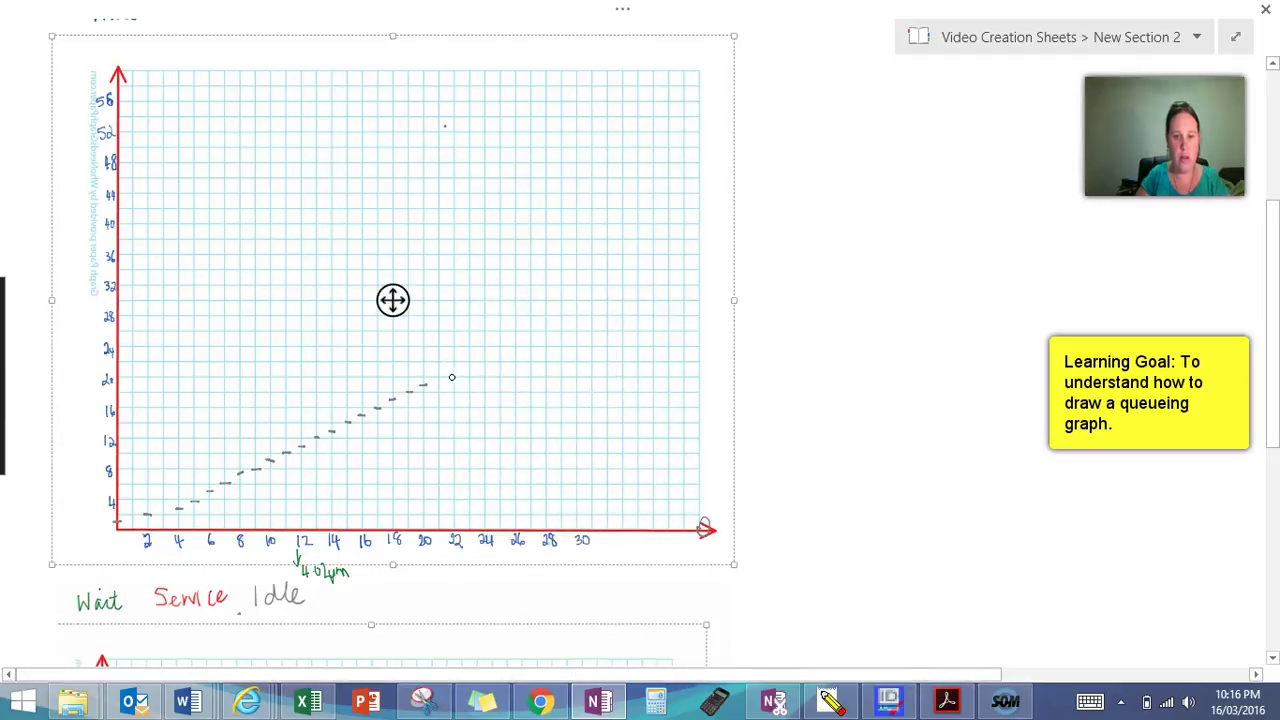
key("Escape")
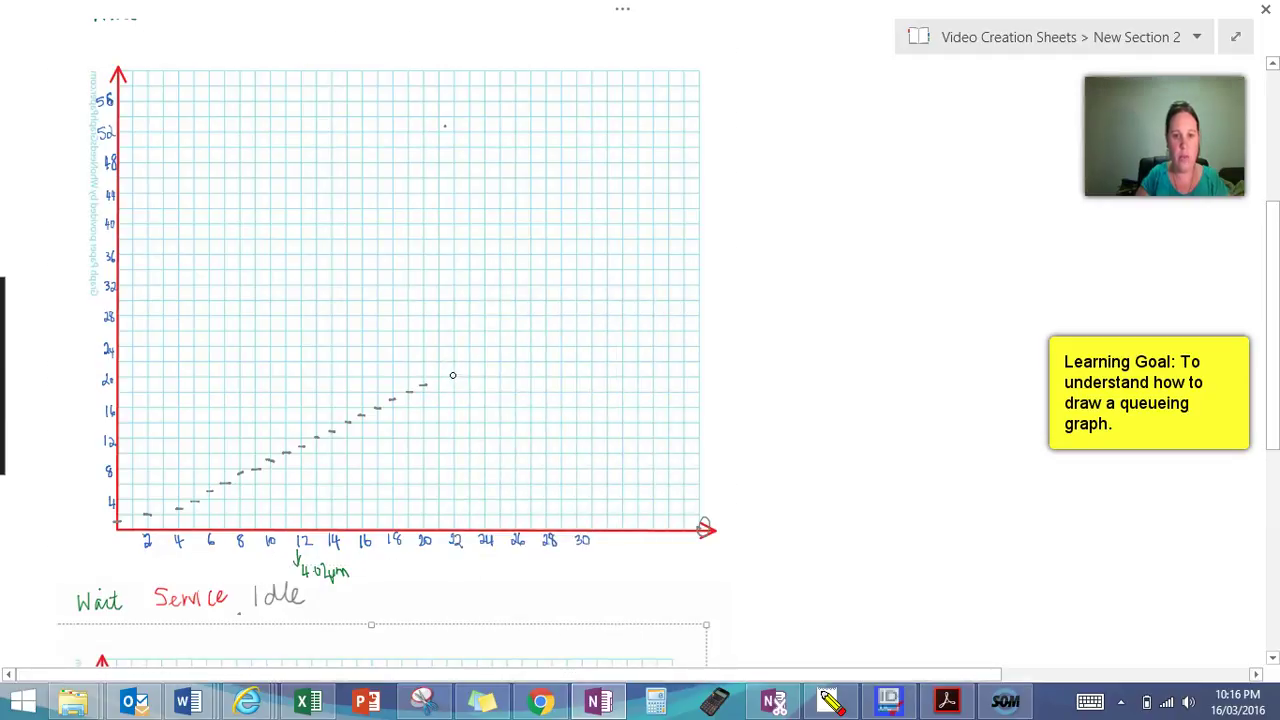
left_click_drag(450, 376, 460, 375)
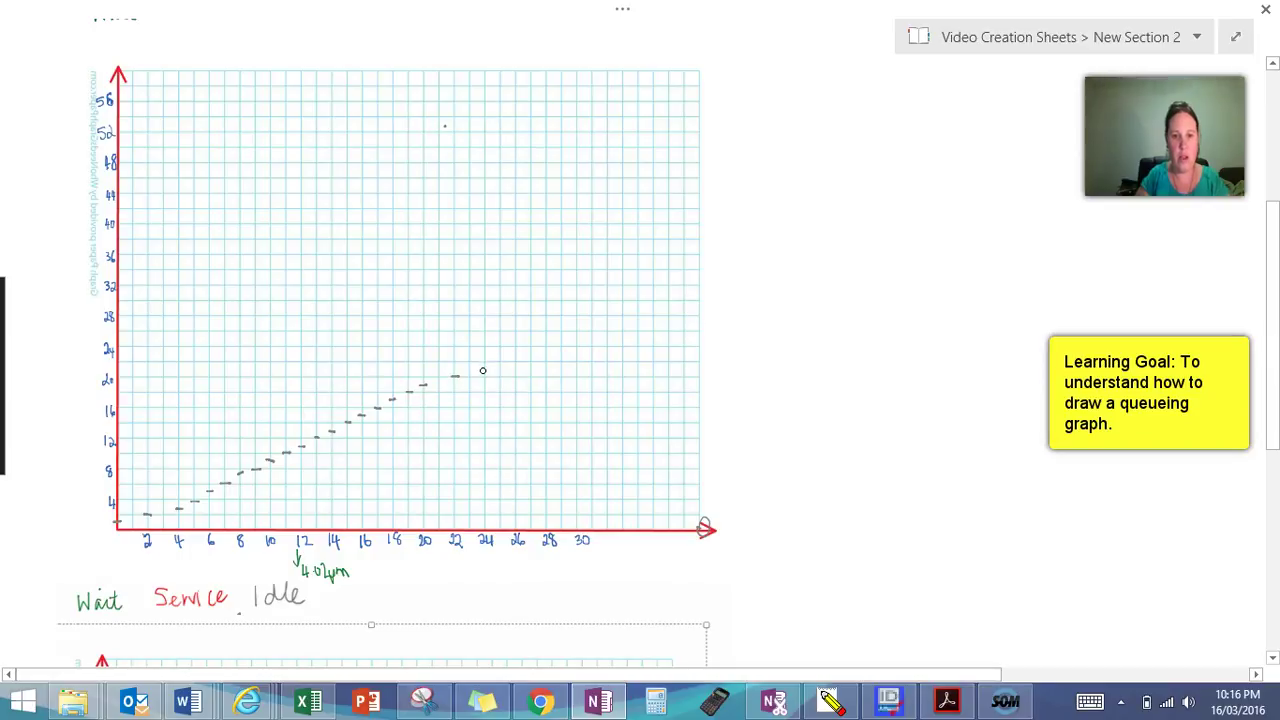
left_click_drag(480, 369, 489, 369)
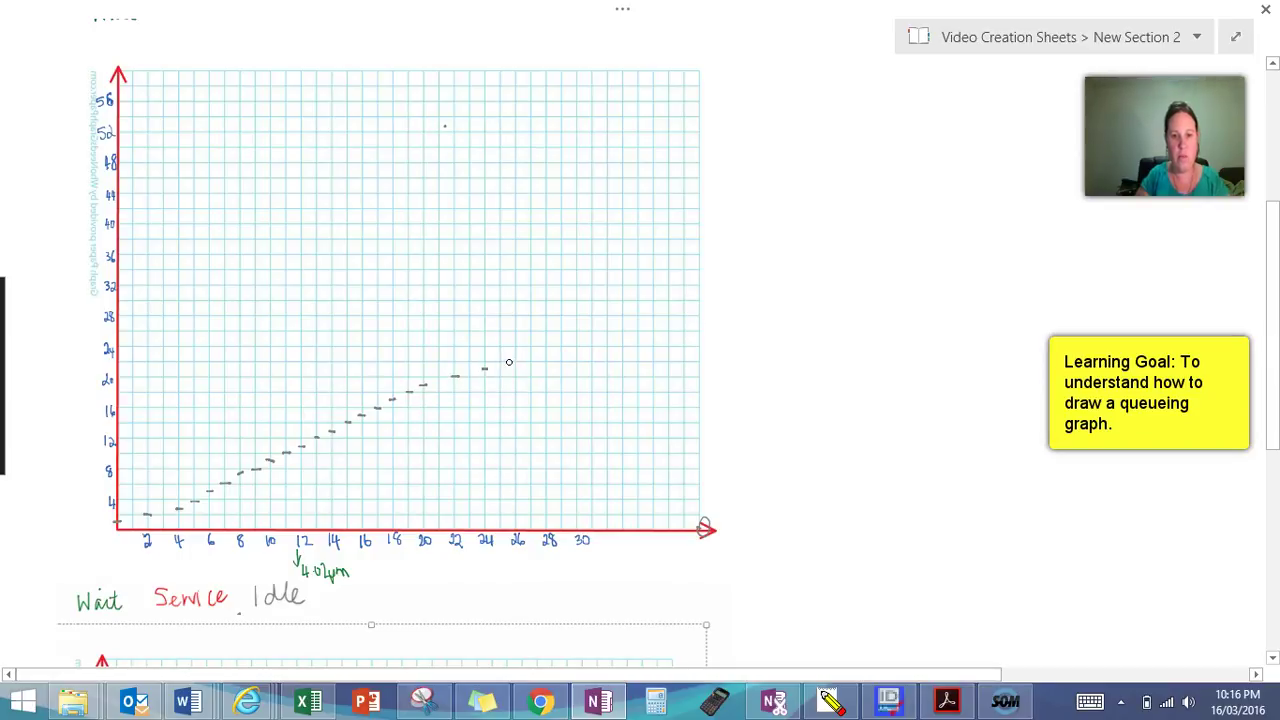
- Add grey arrival dashes from 26 minutes through the 30-minute mark
right_click(514, 362)
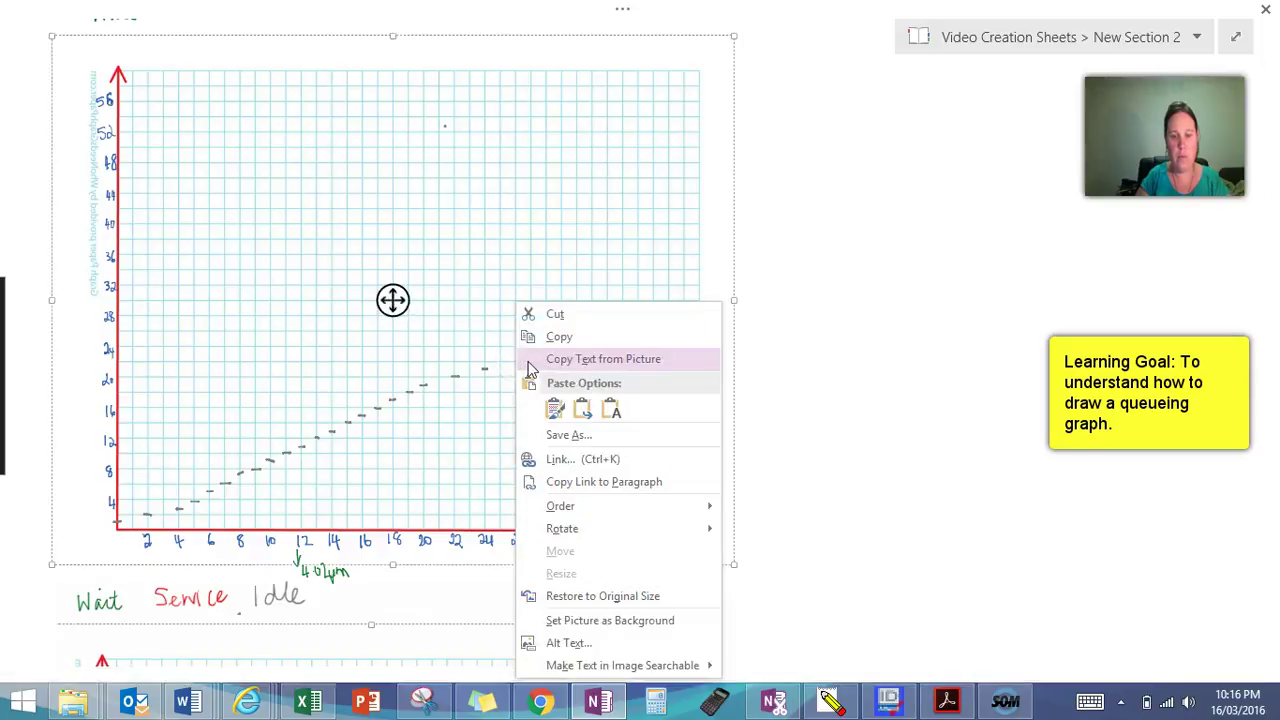
left_click(511, 365)
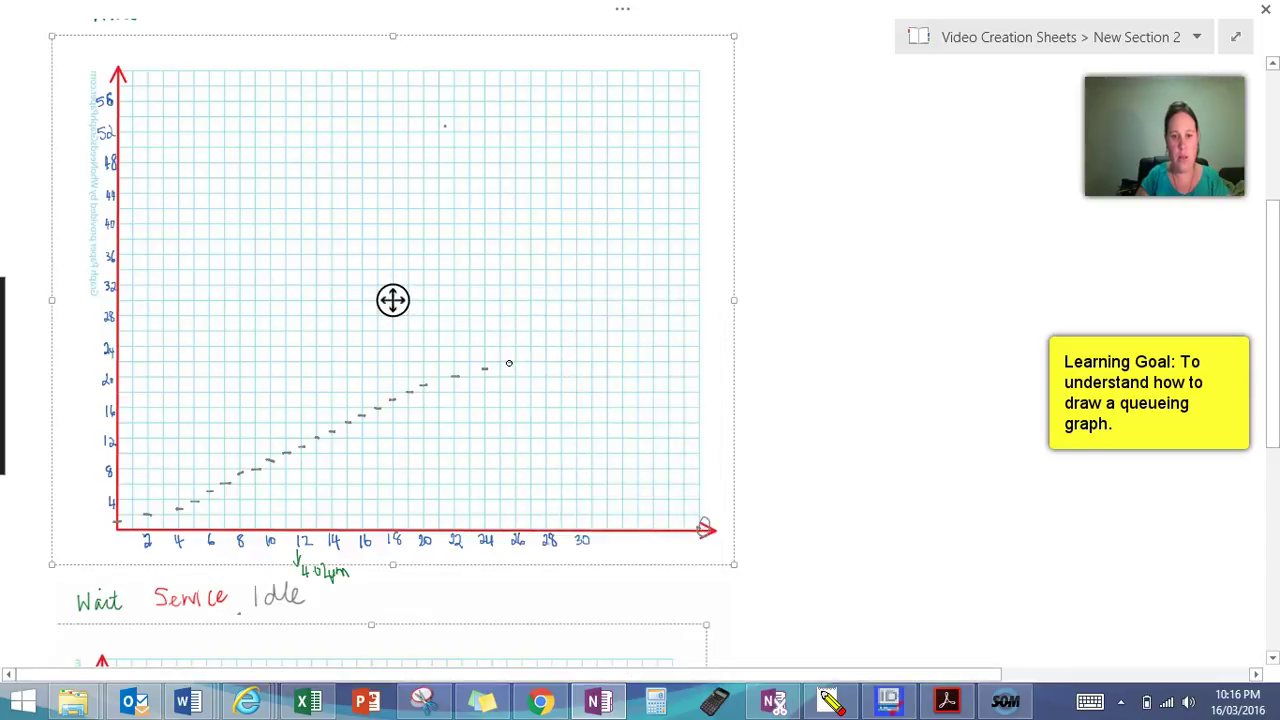
left_click_drag(508, 363, 548, 354)
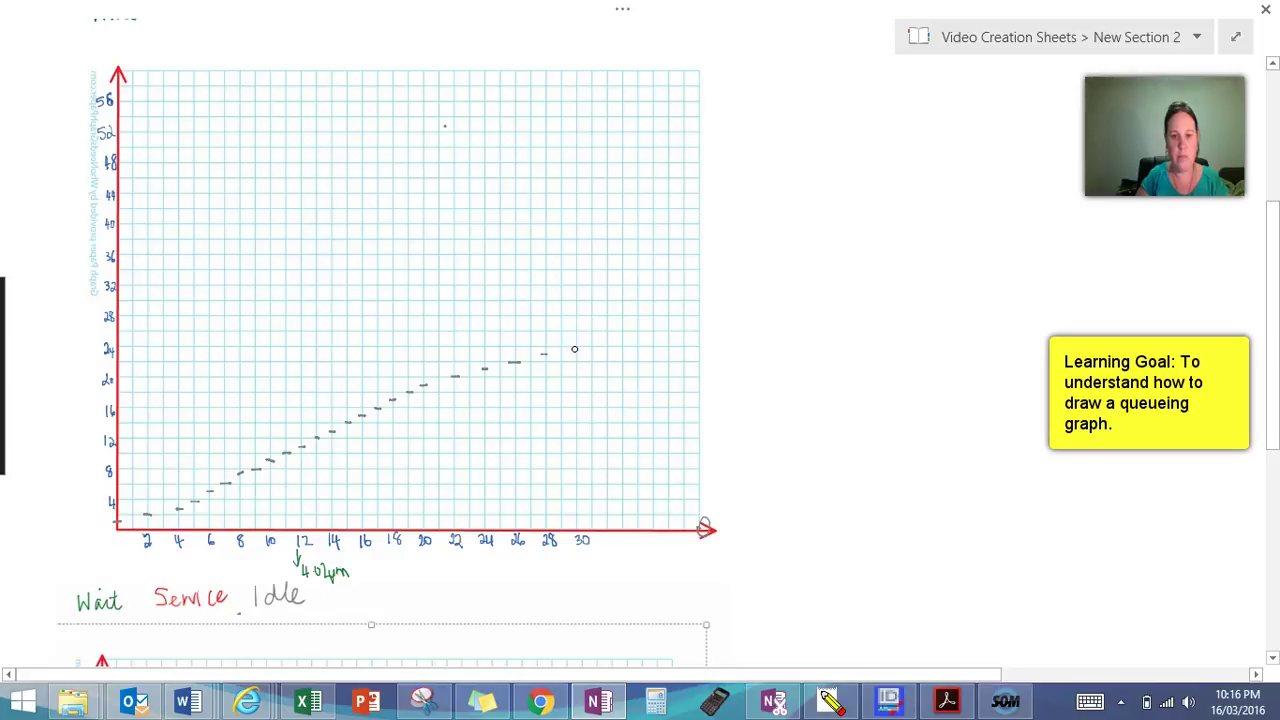
left_click_drag(572, 346, 582, 346)
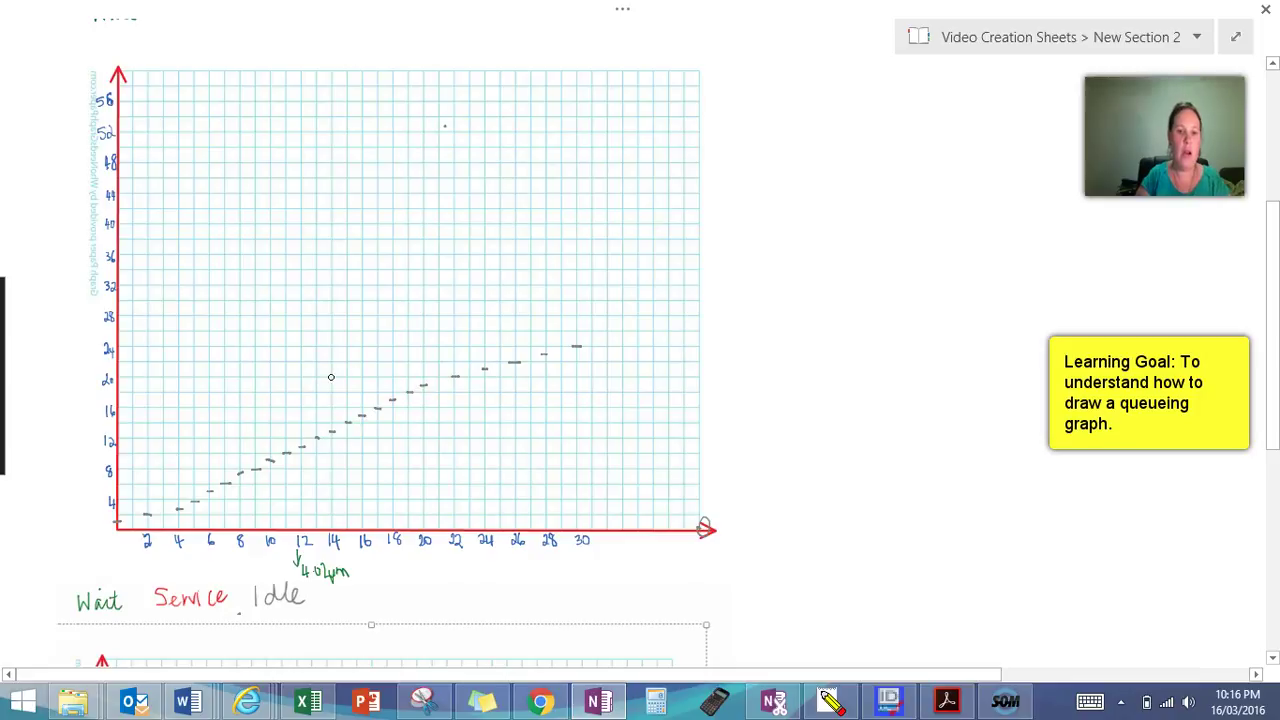
scroll(360, 335, "up", 5)
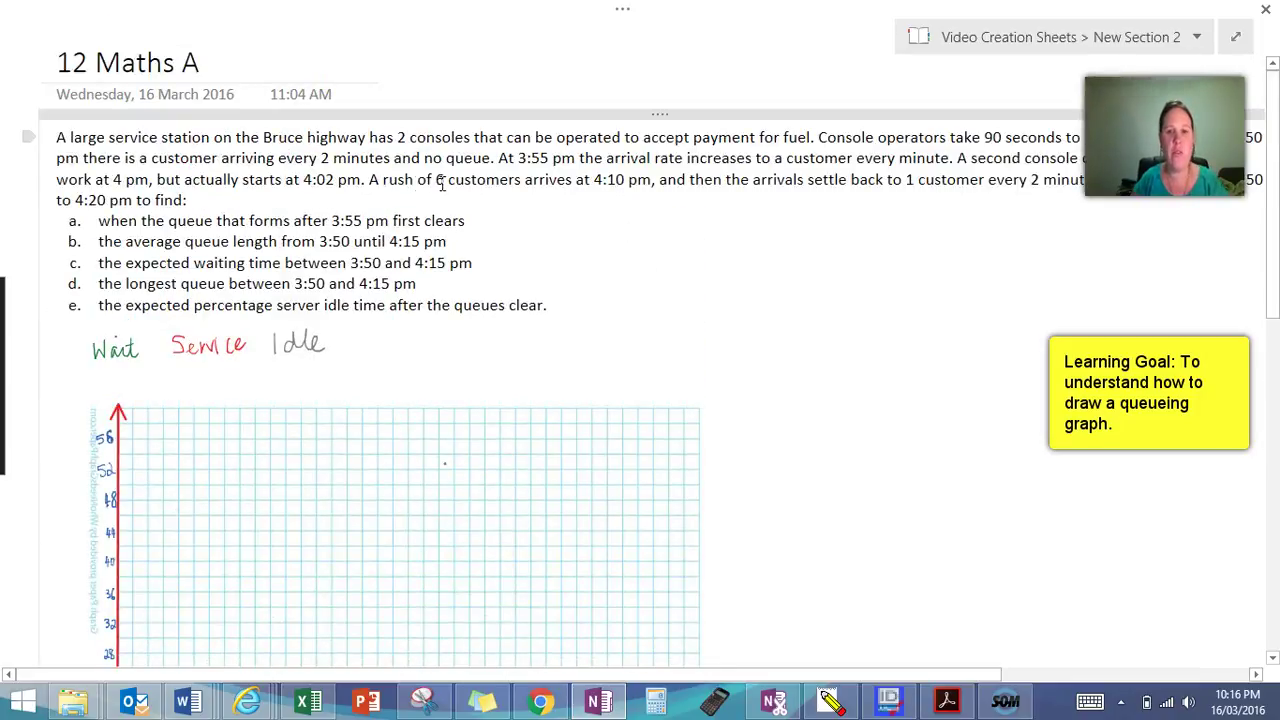
- Stack grey dashes vertically at minute 20, then continue them to about height 29 at minute 30
scroll(654, 320, "down", 5)
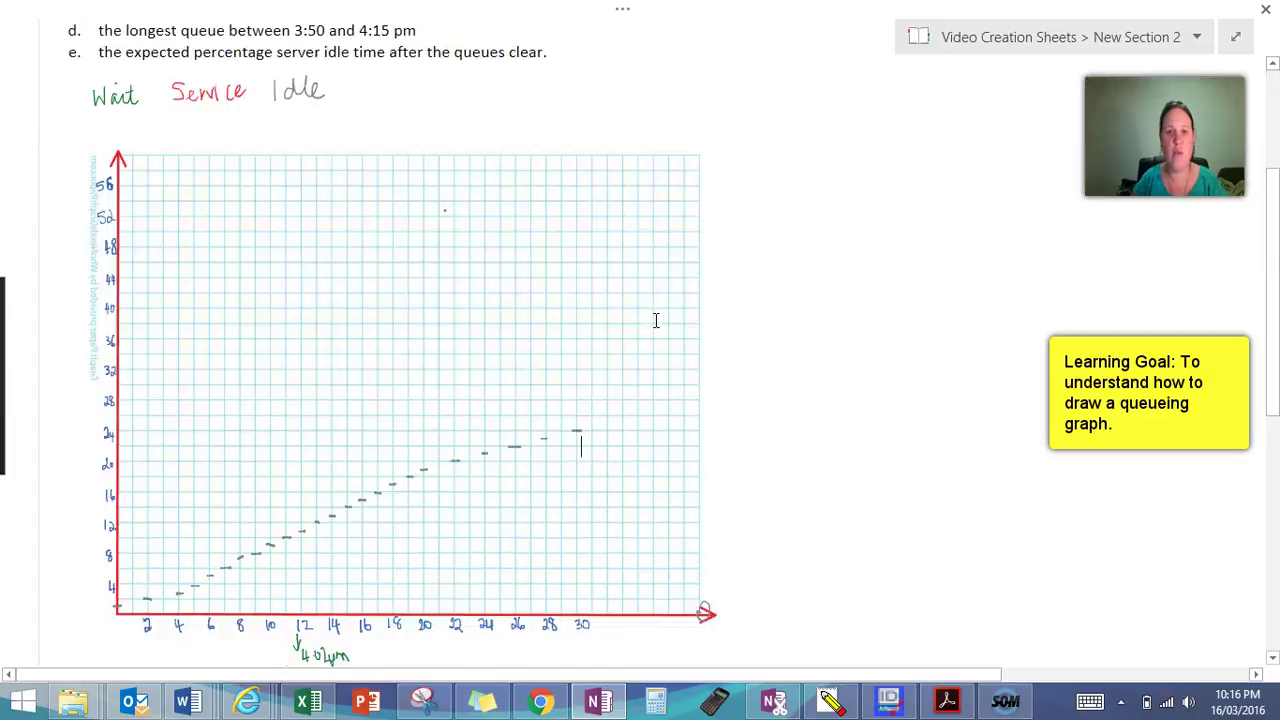
scroll(408, 580, "down", 2)
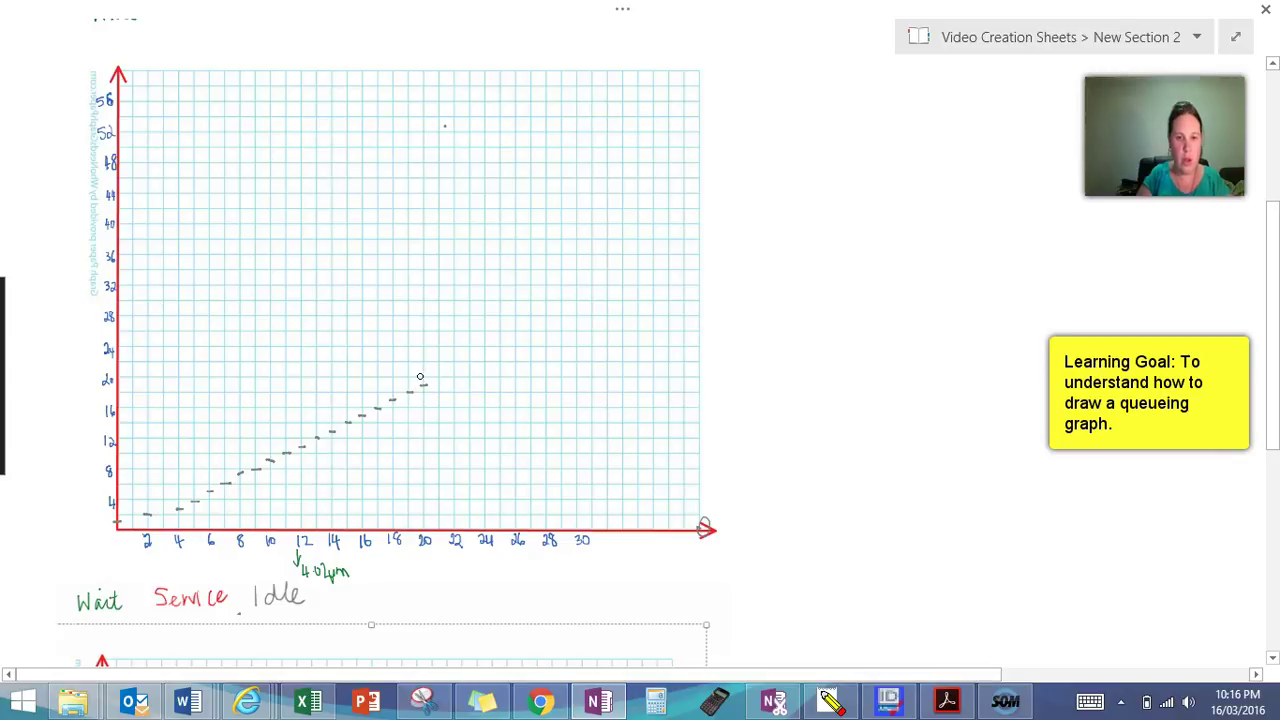
left_click_drag(420, 377, 428, 345)
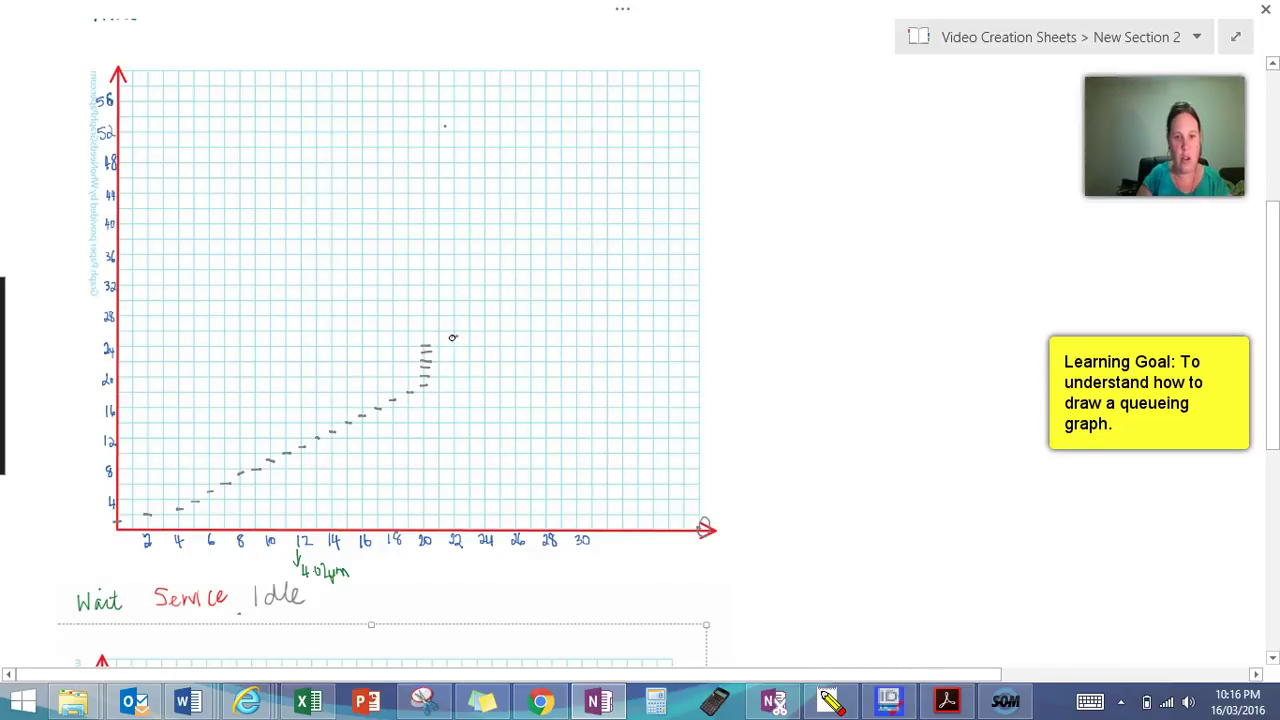
left_click_drag(451, 336, 579, 304)
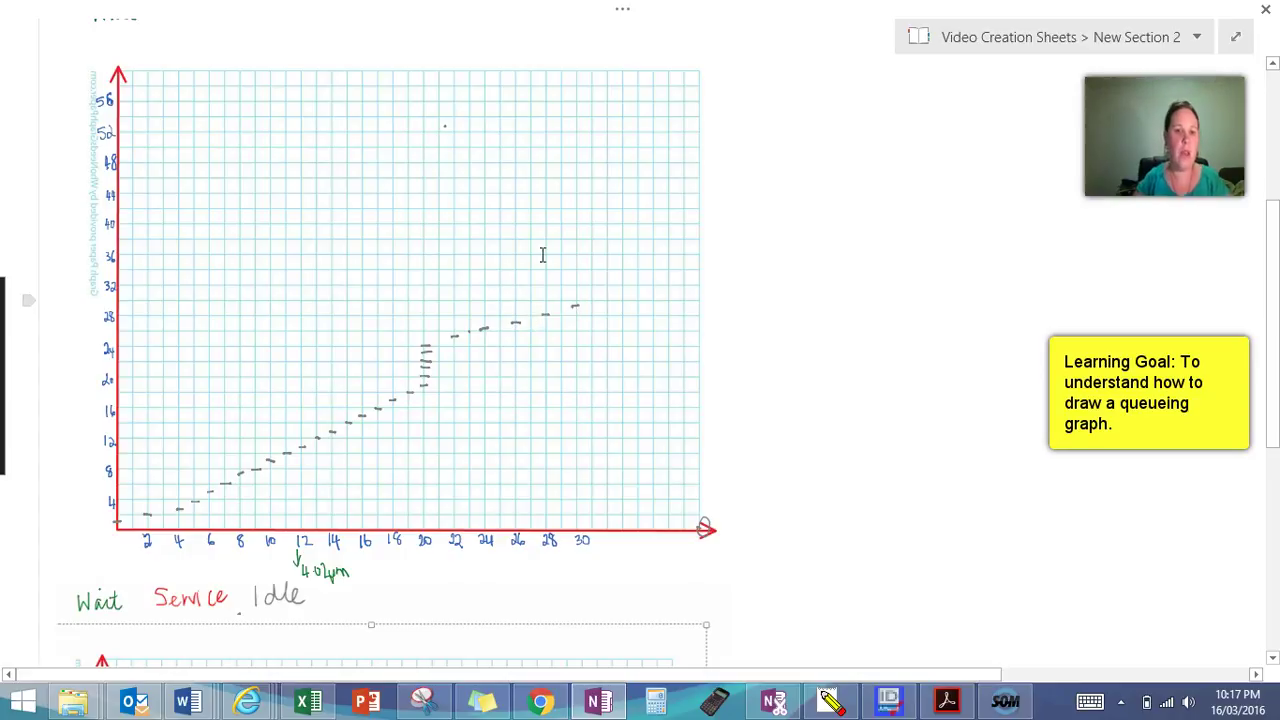
left_click(564, 323)
- Reveal the collapsed ribbon to show the Draw tab's pen gallery
scroll(780, 510, "down", 2)
scroll(810, 502, "up", 2)
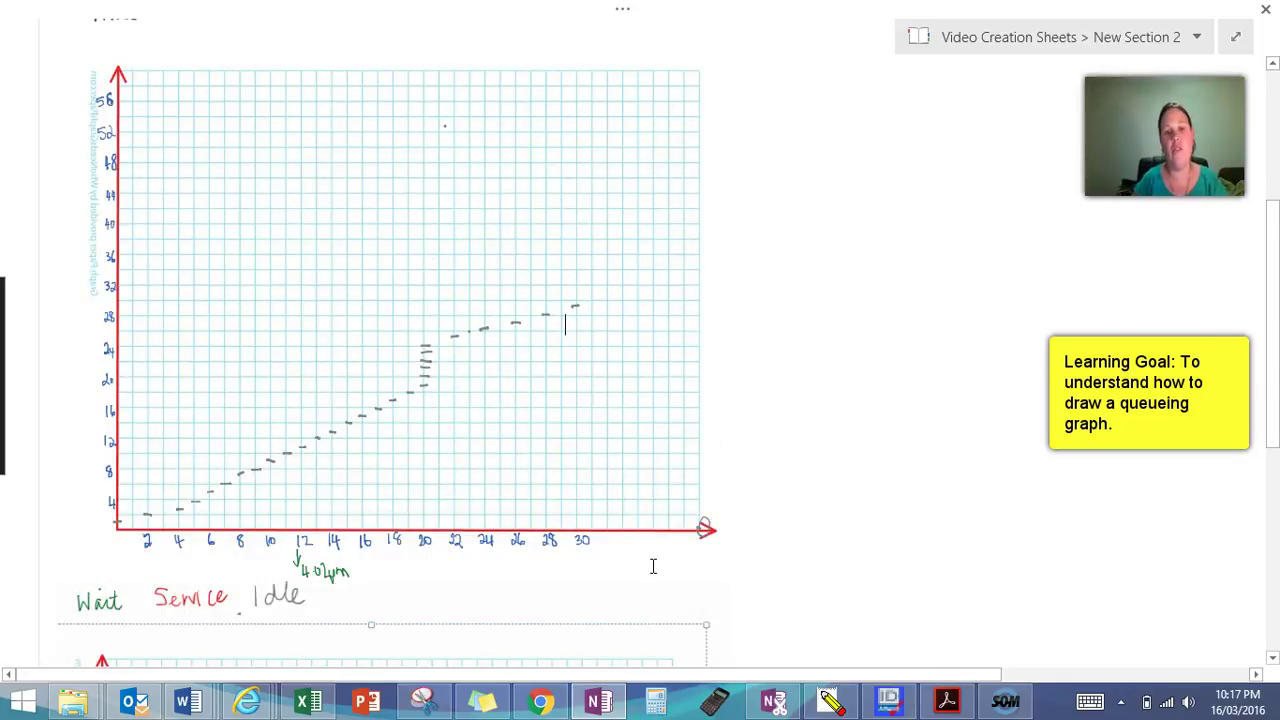
scroll(691, 477, "up", 8)
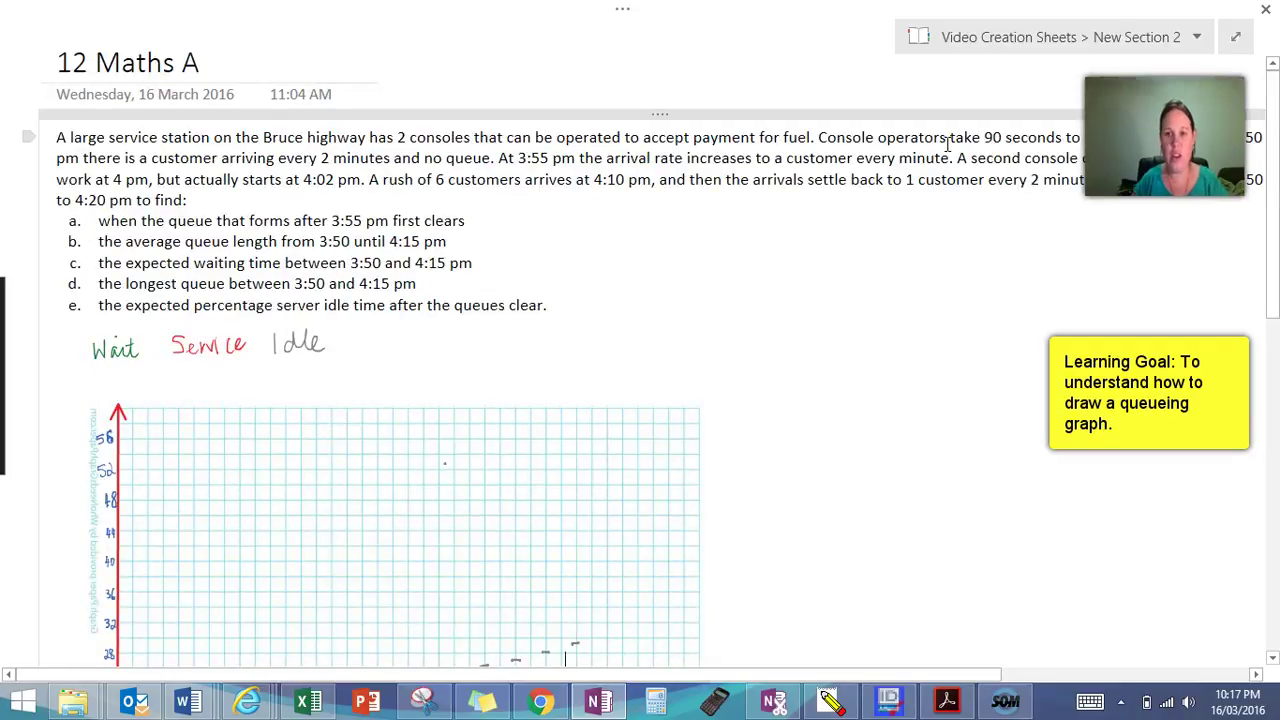
scroll(896, 238, "down", 8)
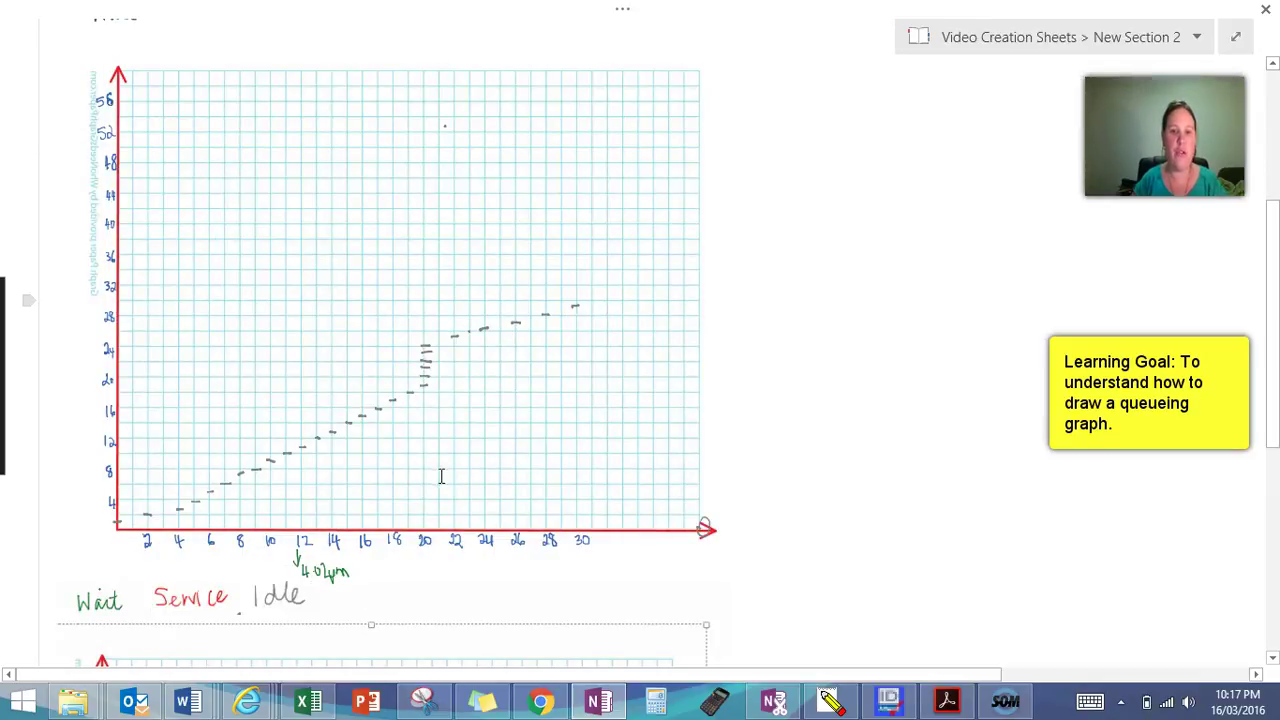
left_click(622, 8)
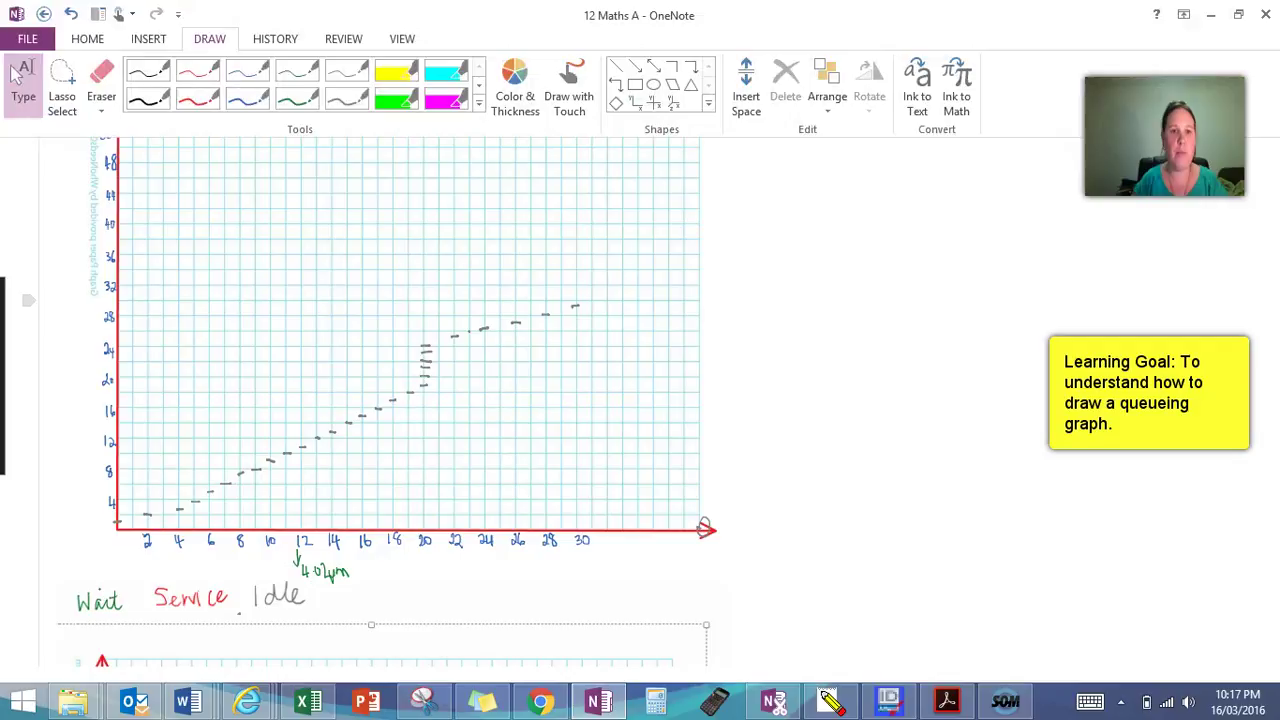
- Choose the red pen and draw service lines from the origin up to the 6 mark
left_click(200, 104)
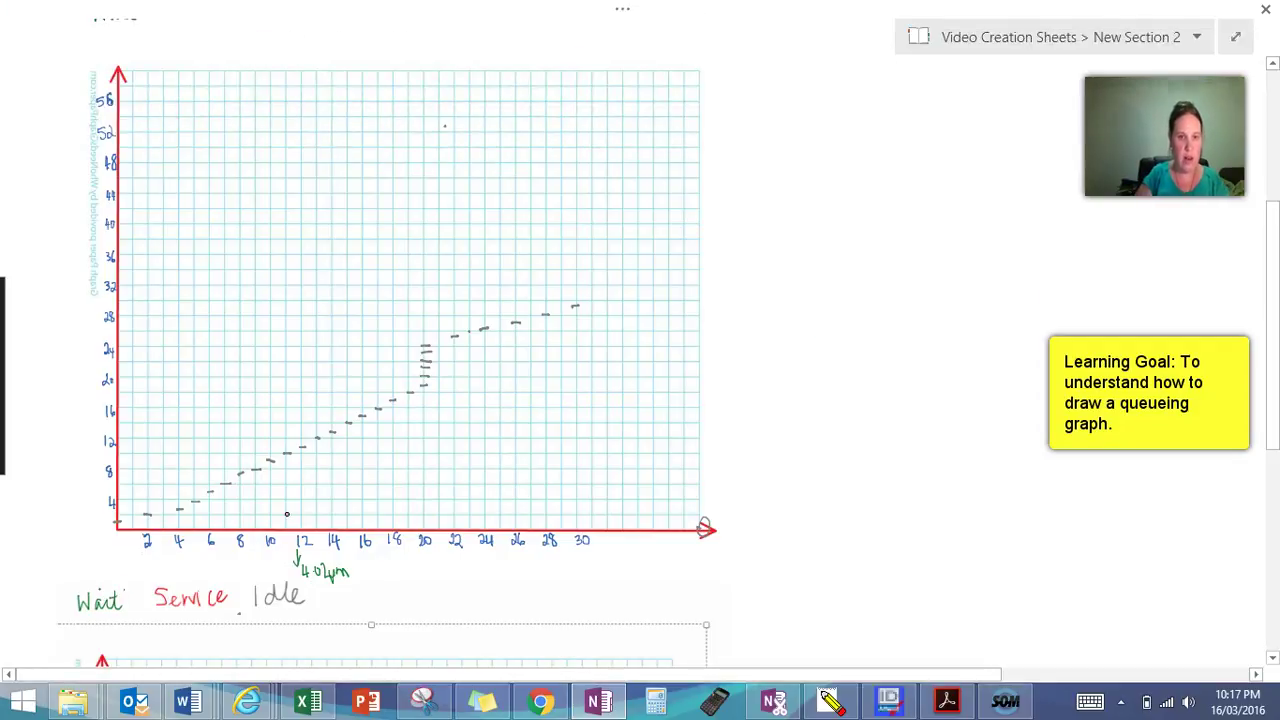
left_click_drag(1028, 352, 1052, 332)
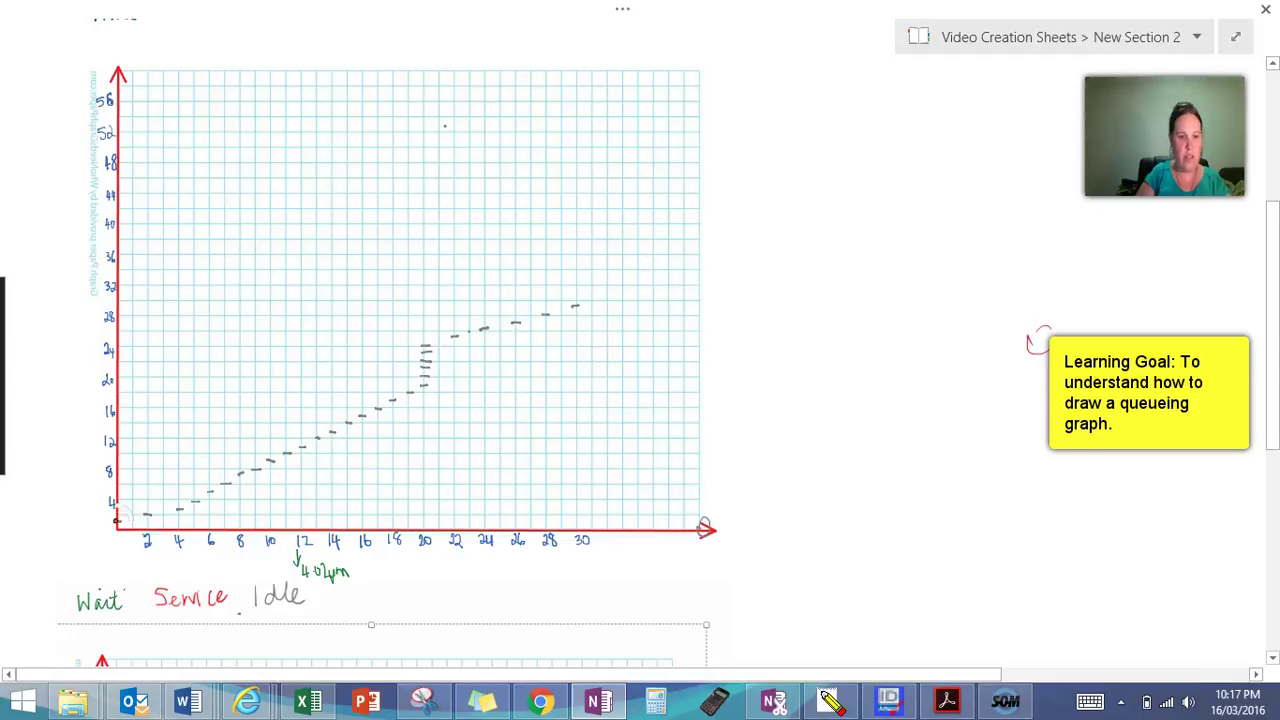
right_click(112, 143)
left_click(393, 300)
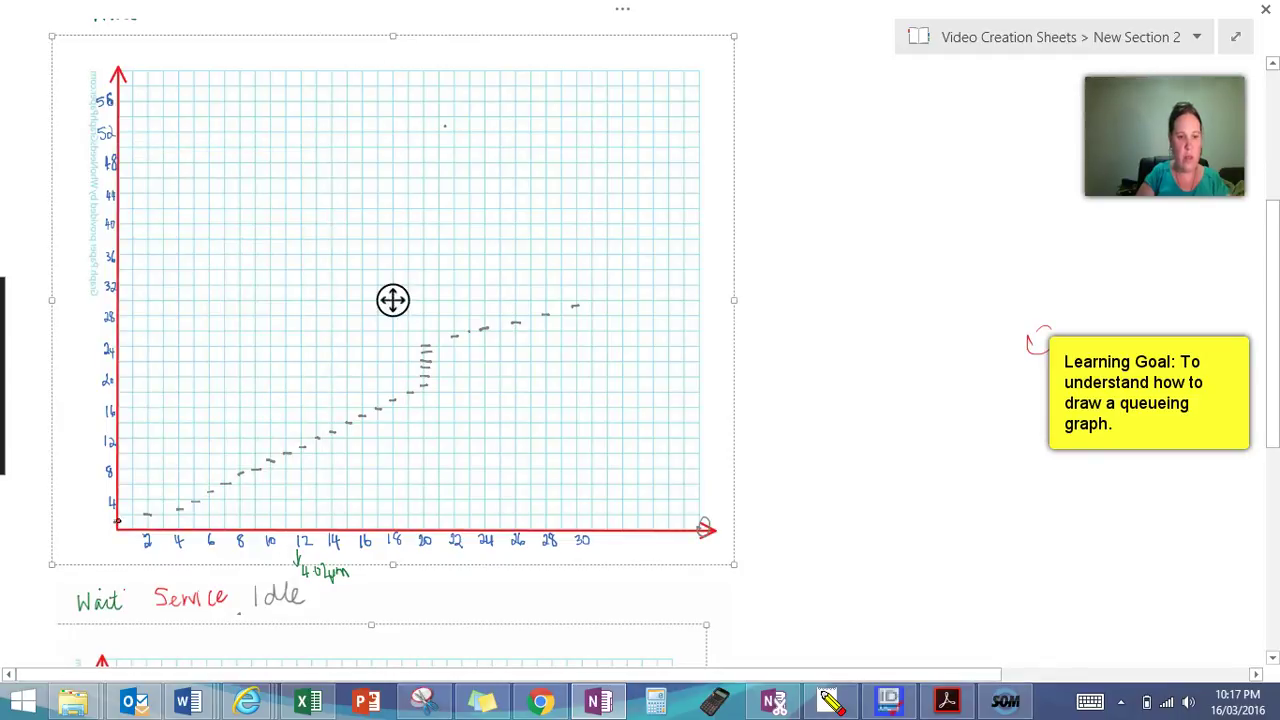
left_click_drag(116, 520, 145, 521)
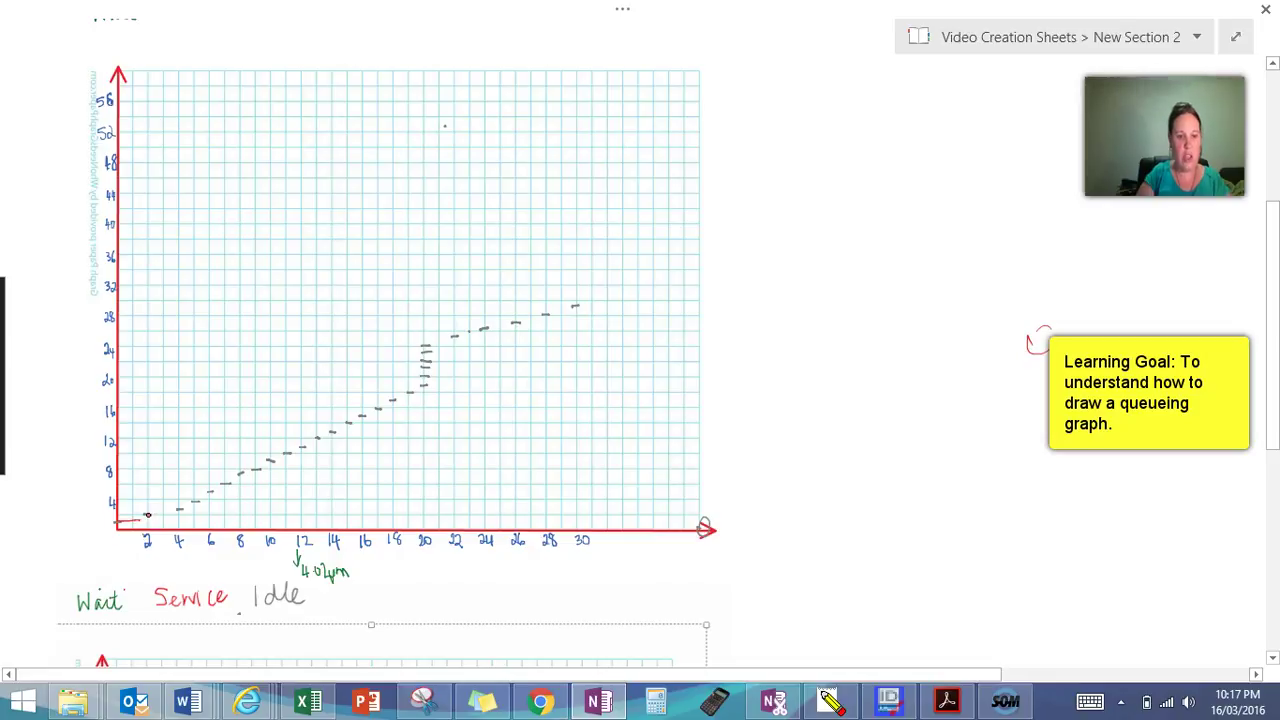
left_click_drag(147, 515, 165, 512)
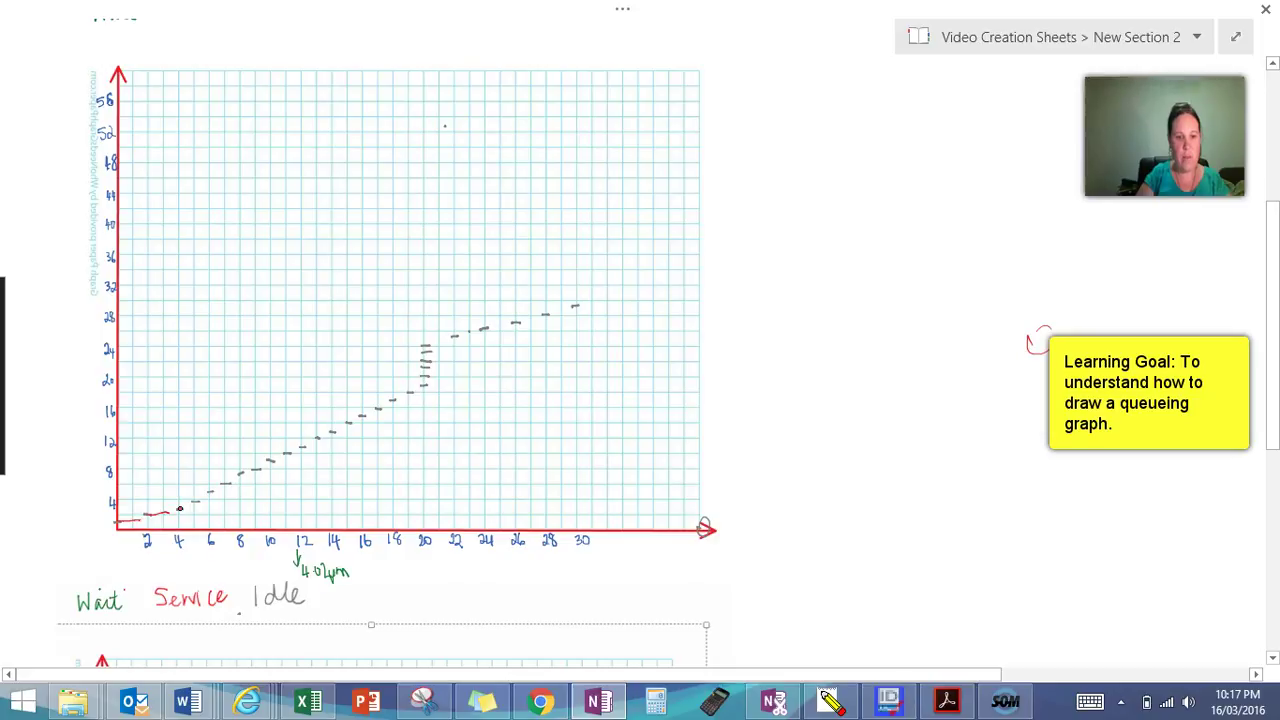
left_click_drag(180, 509, 201, 507)
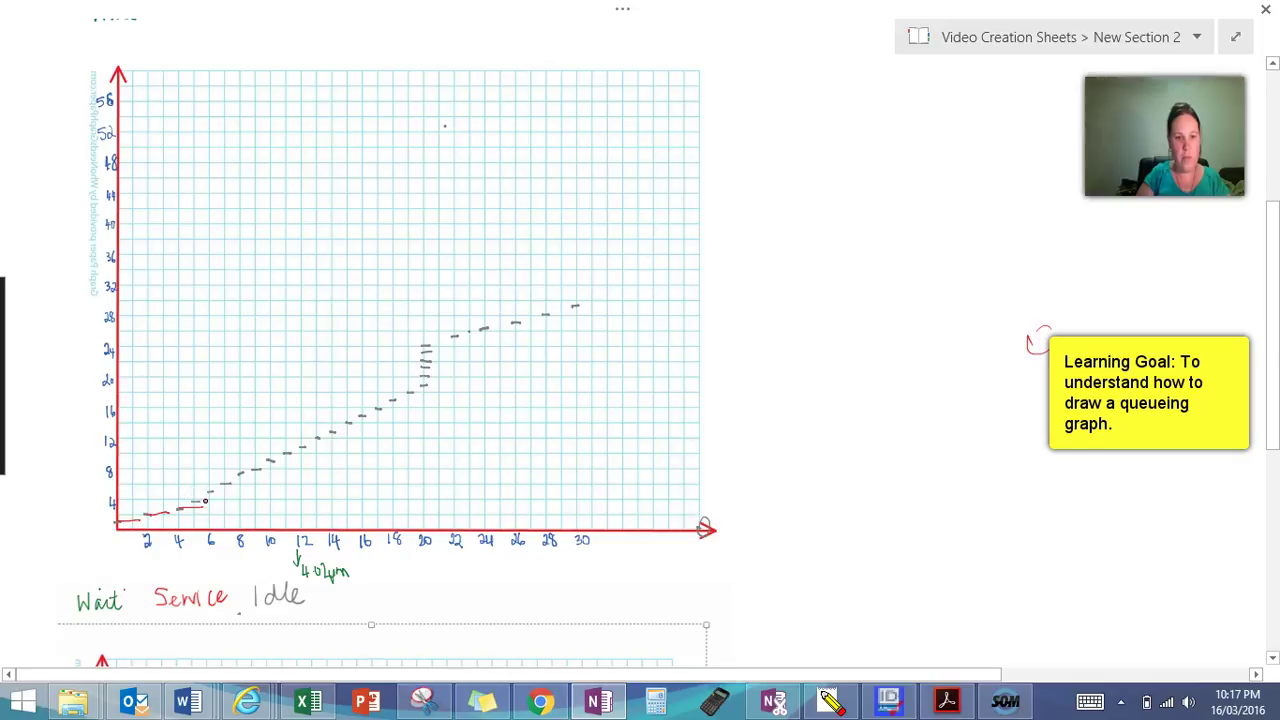
left_click_drag(202, 500, 247, 490)
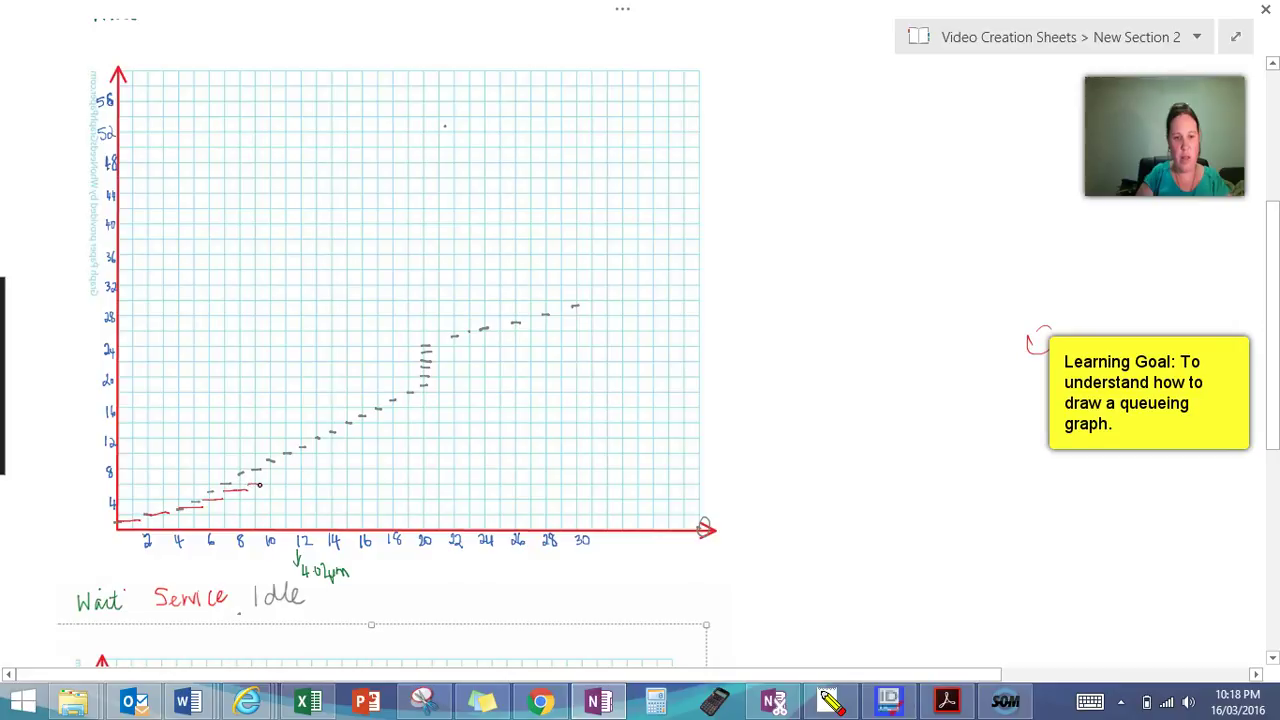
- Continue red service lines at the 8, 10, 11, 12, 13 and 14 marks
left_click_drag(259, 485, 270, 483)
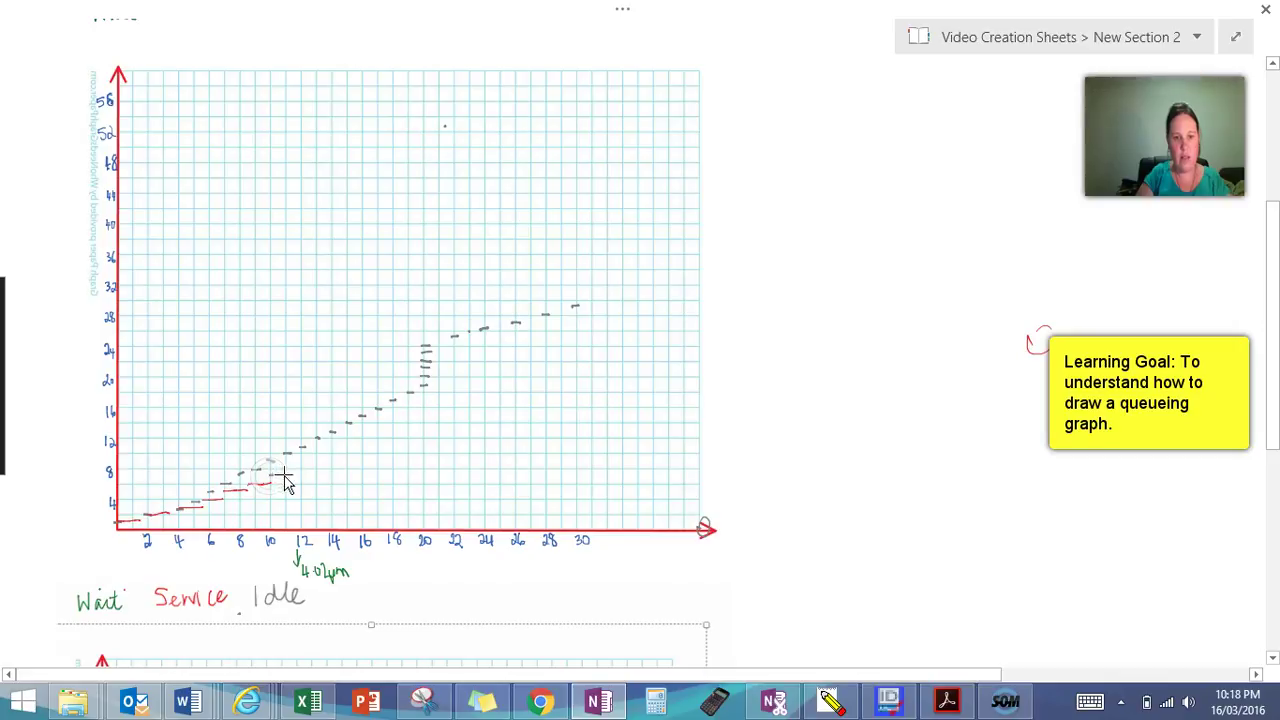
left_click_drag(269, 474, 295, 475)
left_click_drag(294, 468, 310, 468)
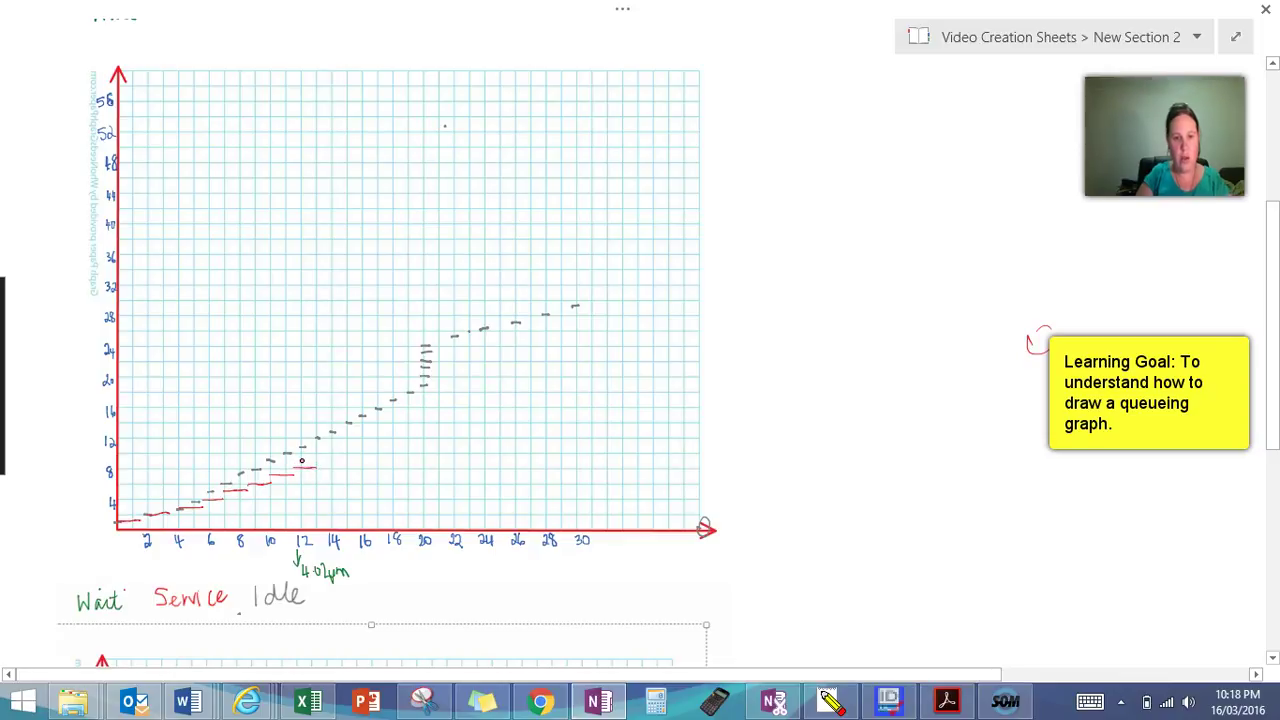
left_click_drag(301, 460, 318, 460)
left_click_drag(317, 454, 341, 453)
left_click_drag(324, 447, 345, 447)
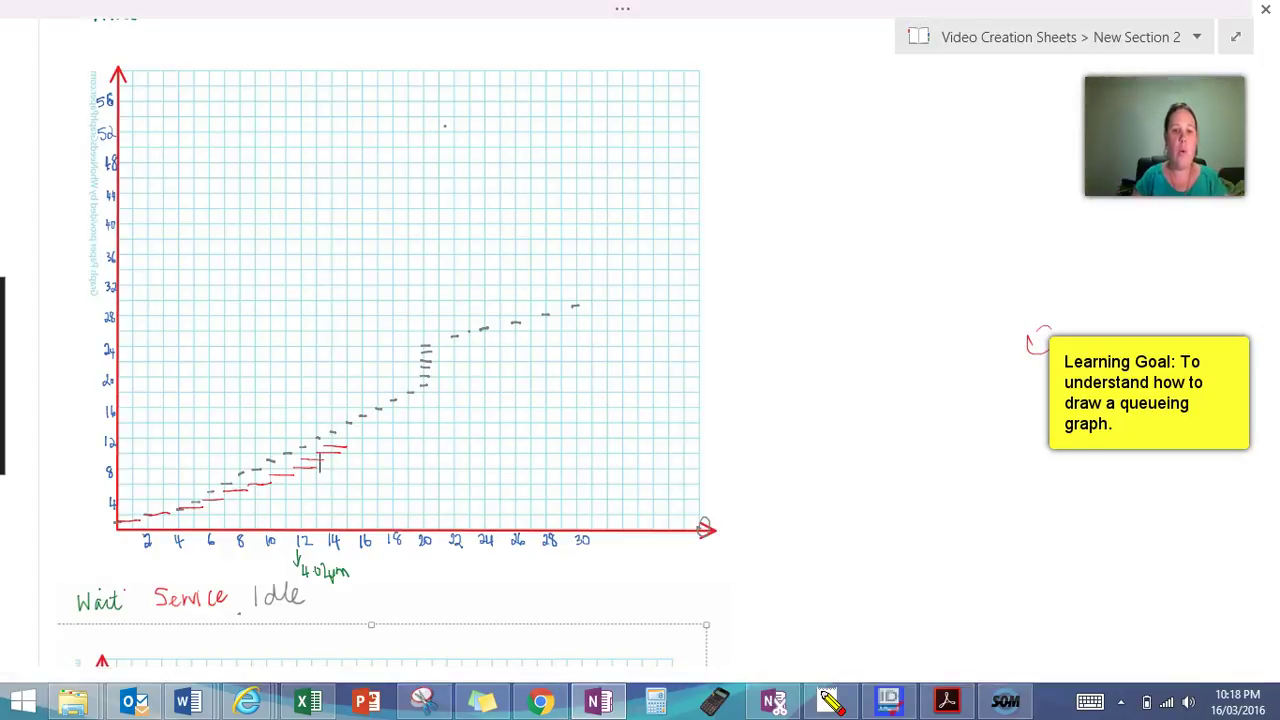
- Switch to the green pen and draw wait lines between arrivals and service lines, up to height 11
left_click(622, 8)
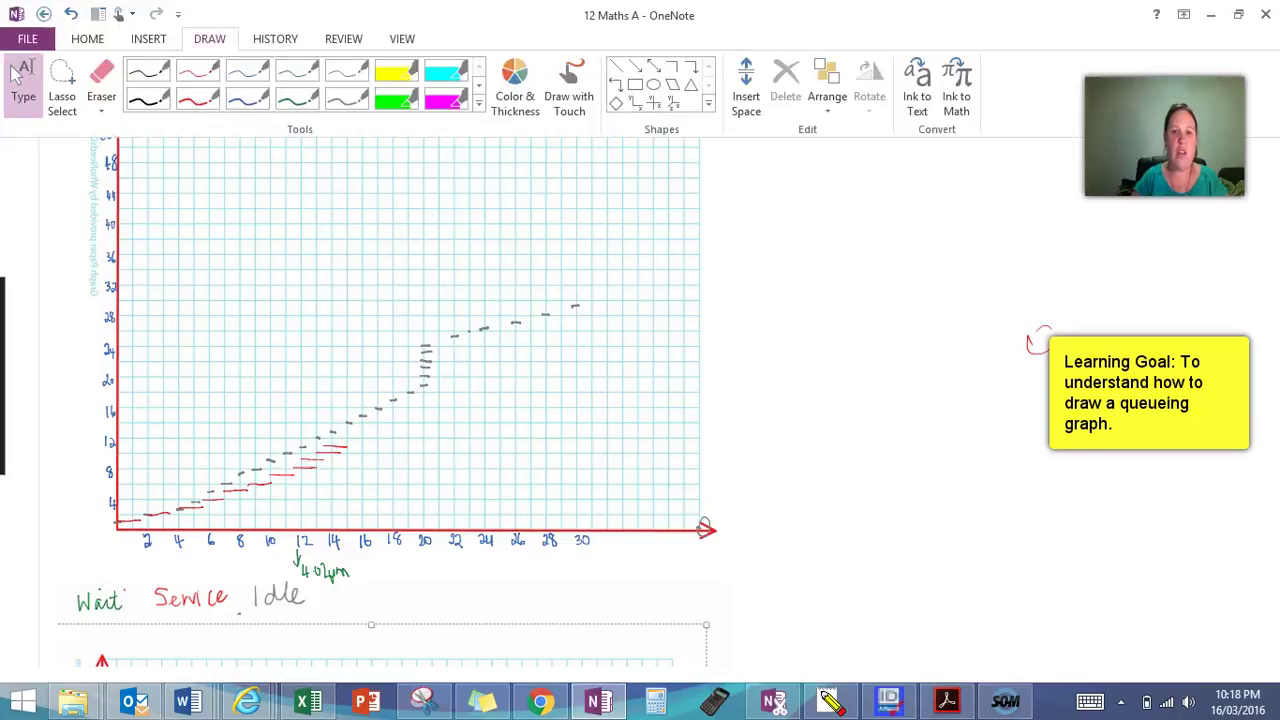
left_click(314, 114)
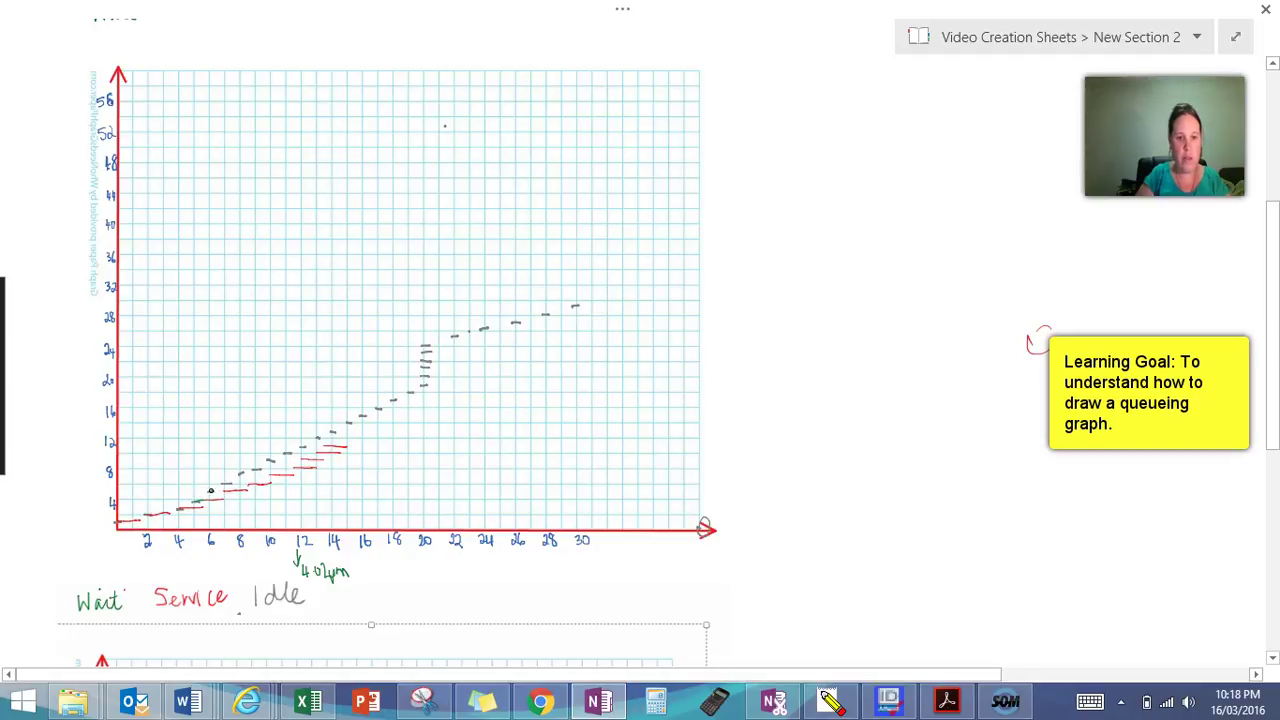
left_click_drag(207, 491, 222, 490)
mouse_move(230, 484)
left_mouse_down()
mouse_move(297, 470)
mouse_move(286, 461)
mouse_move(318, 456)
mouse_move(301, 452)
mouse_move(319, 455)
mouse_move(334, 446)
left_mouse_up()
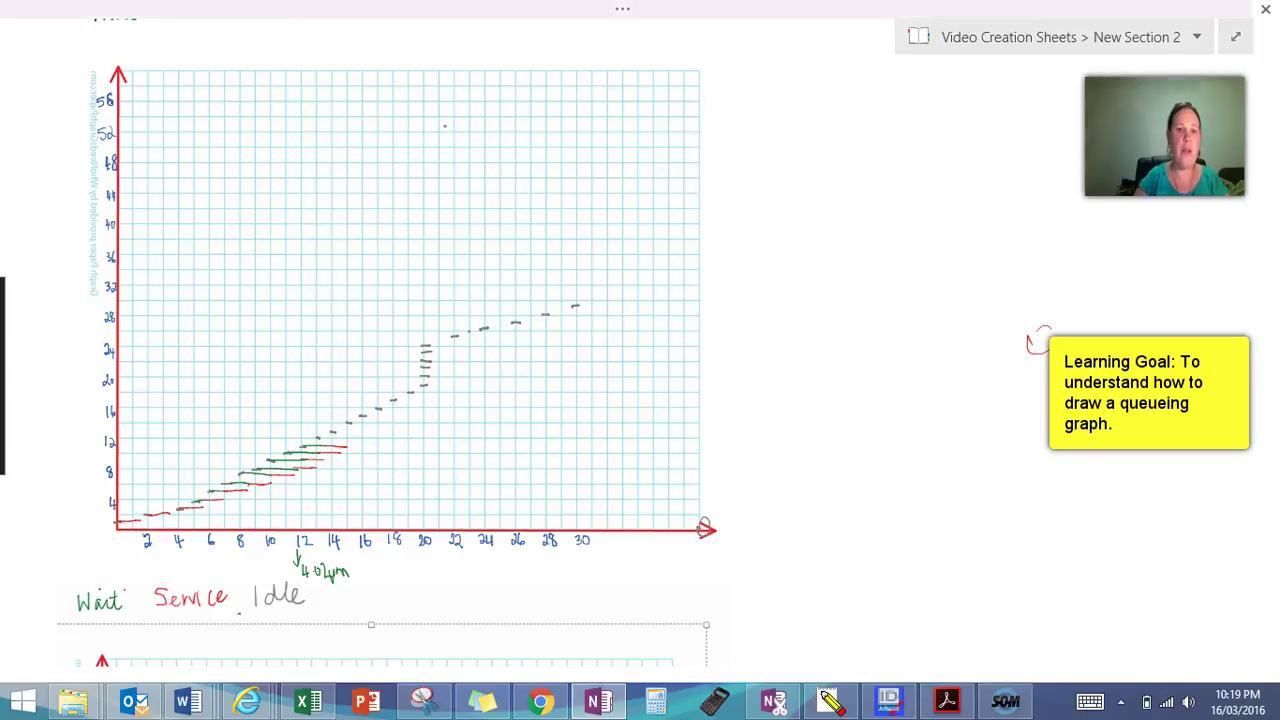
left_click(622, 8)
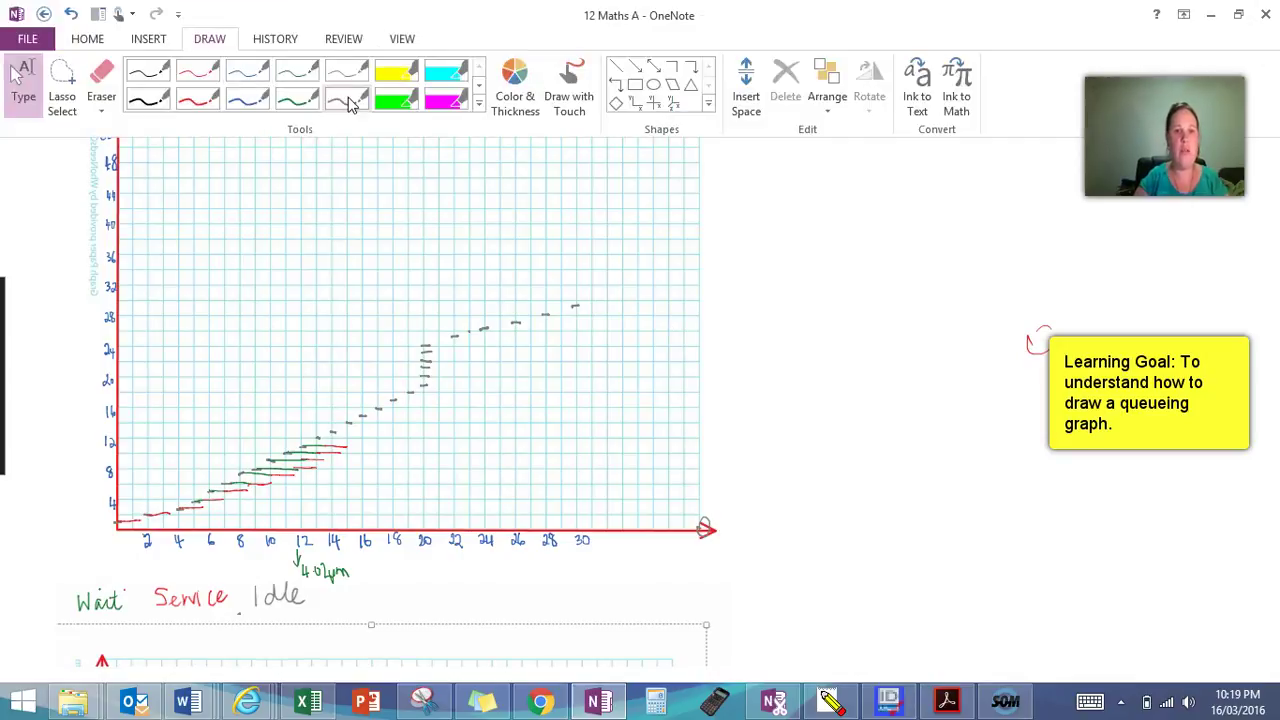
- Leave a short stray stroke right of the graph, then exit inking back to Type mode
left_click(772, 151)
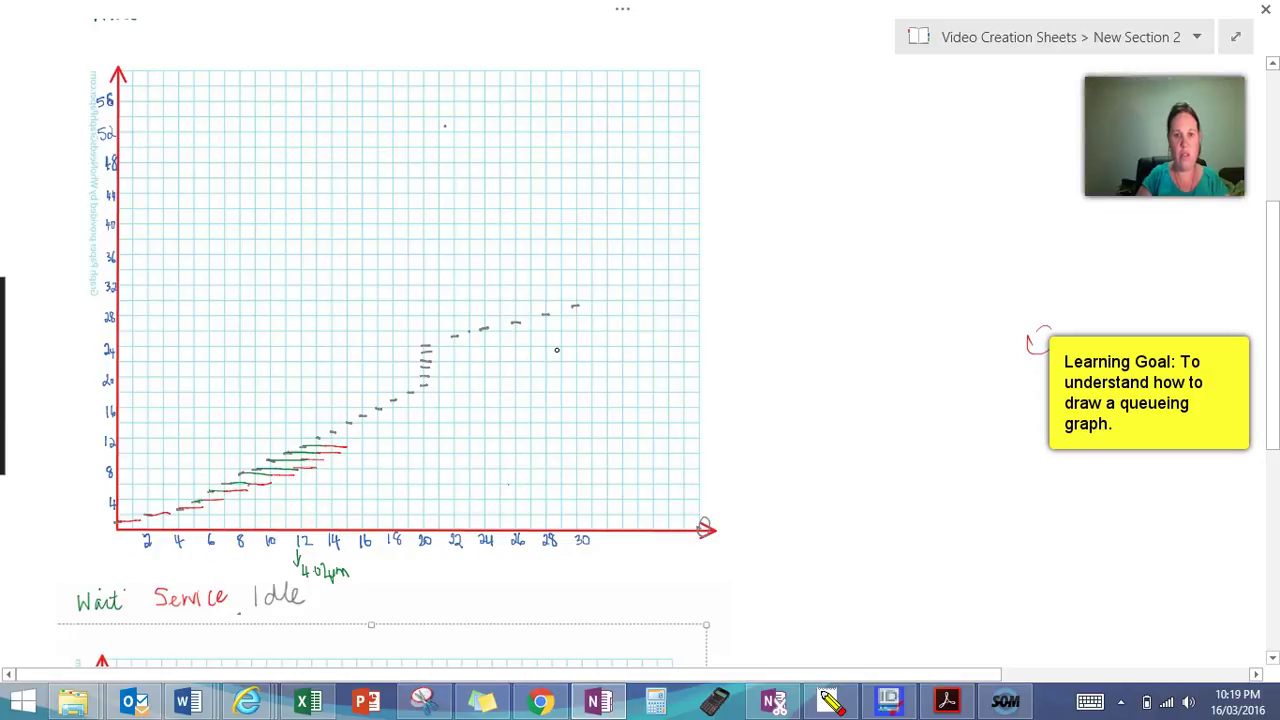
left_click(552, 353)
left_click_drag(756, 377, 799, 368)
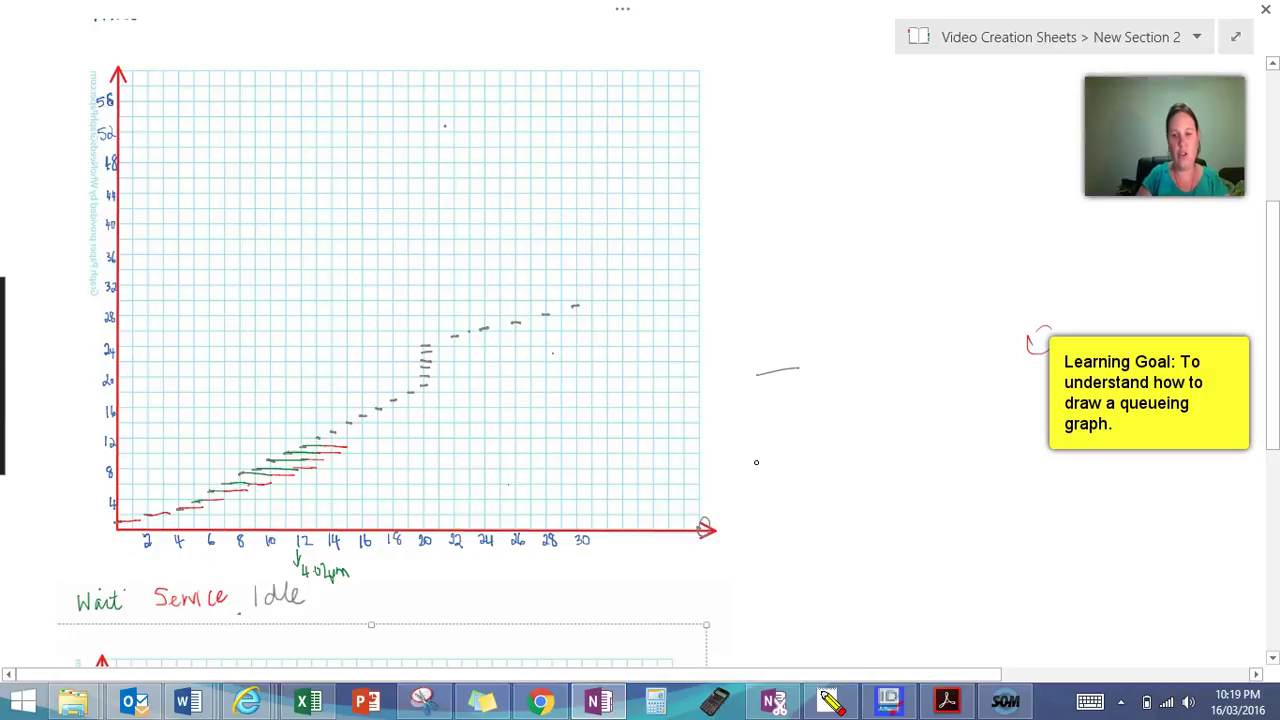
key("Escape")
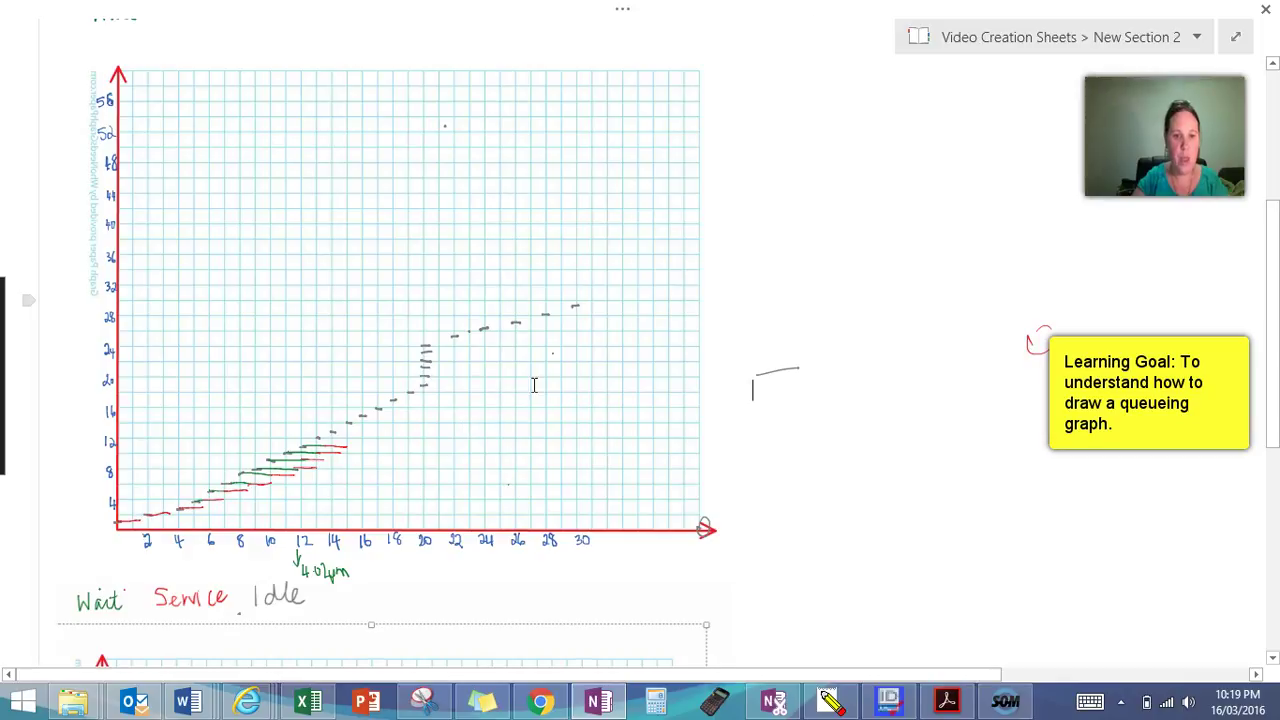
- Scroll down to the completed example graph with red and green lines reaching time 30
scroll(538, 261, "down", 5)
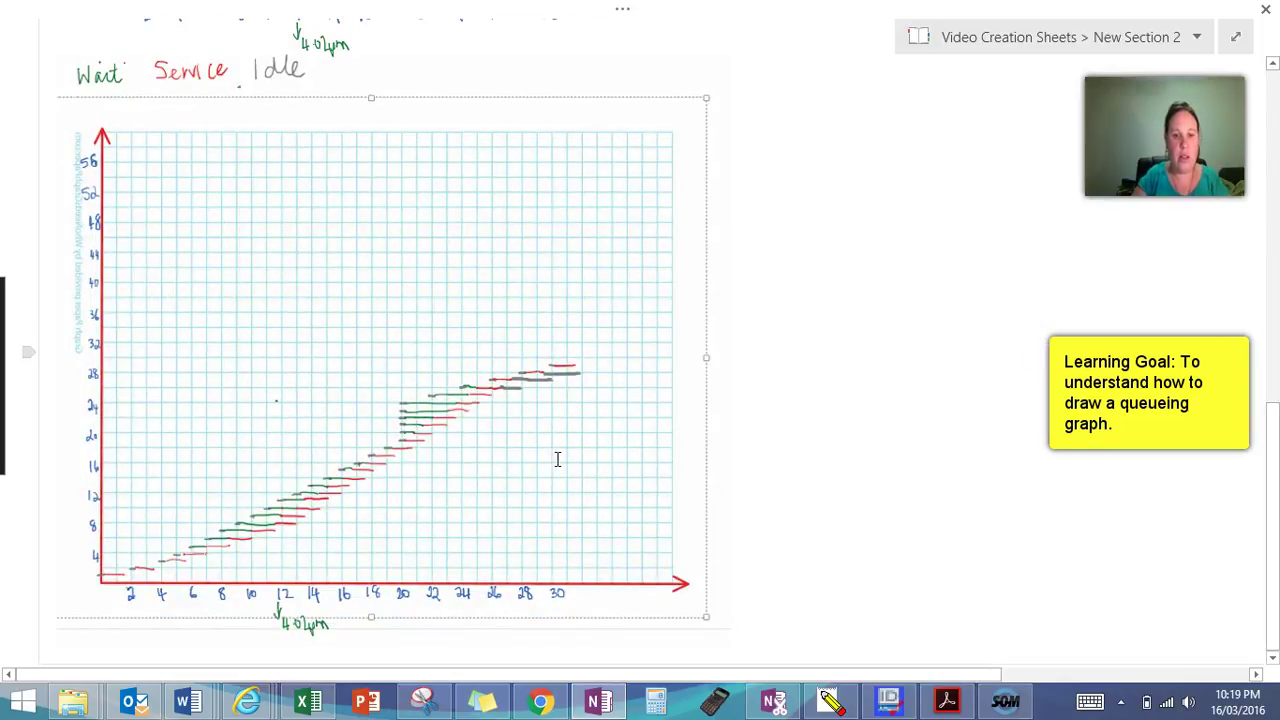
scroll(613, 512, "up", 3)
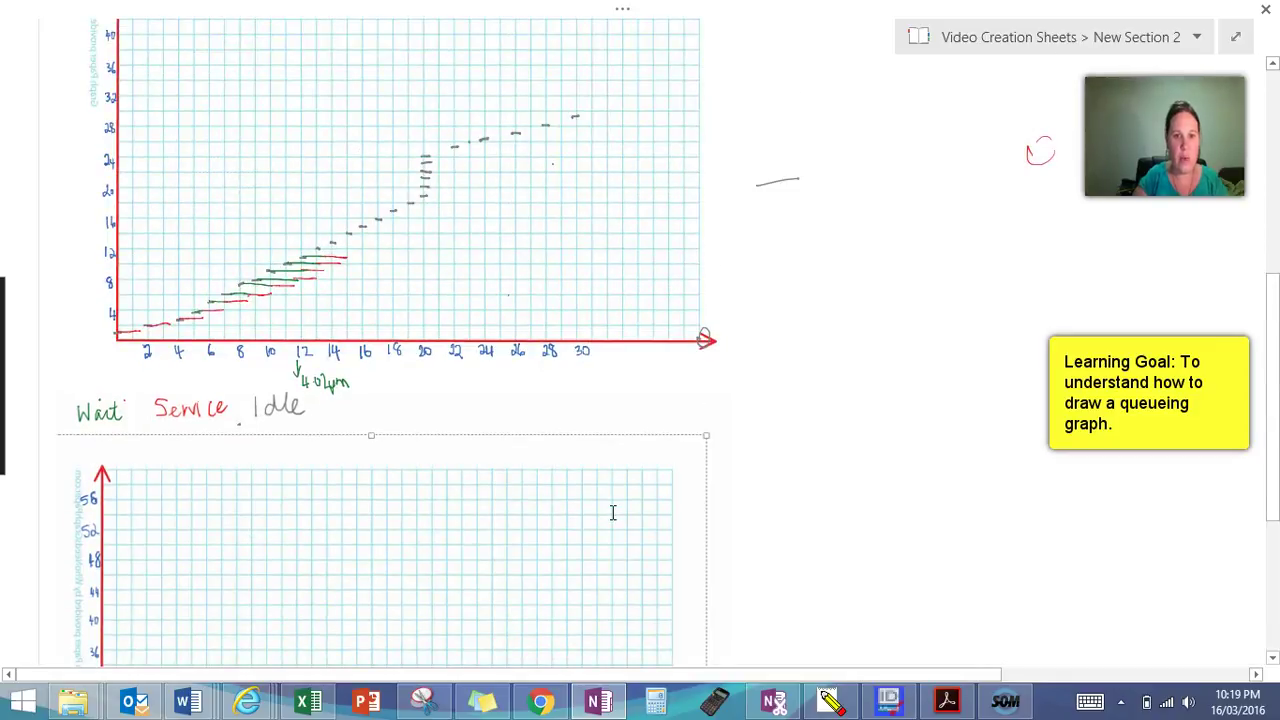
scroll(613, 512, "down", 3)
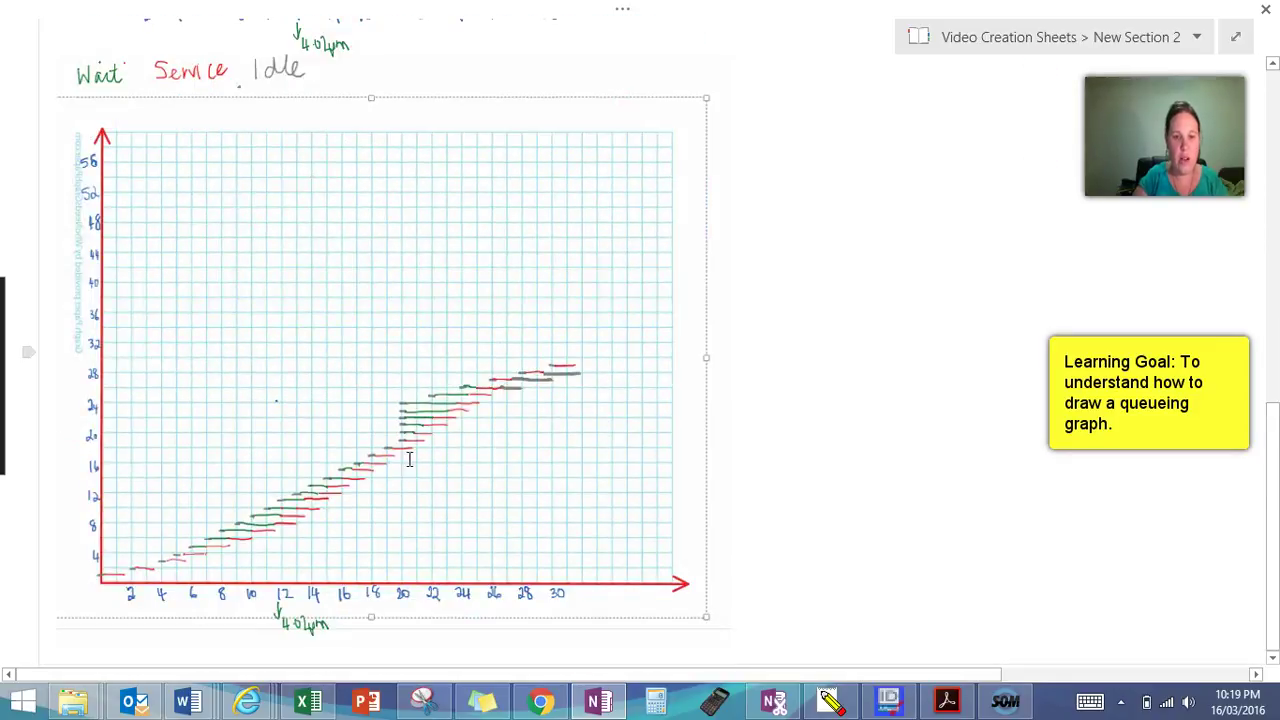